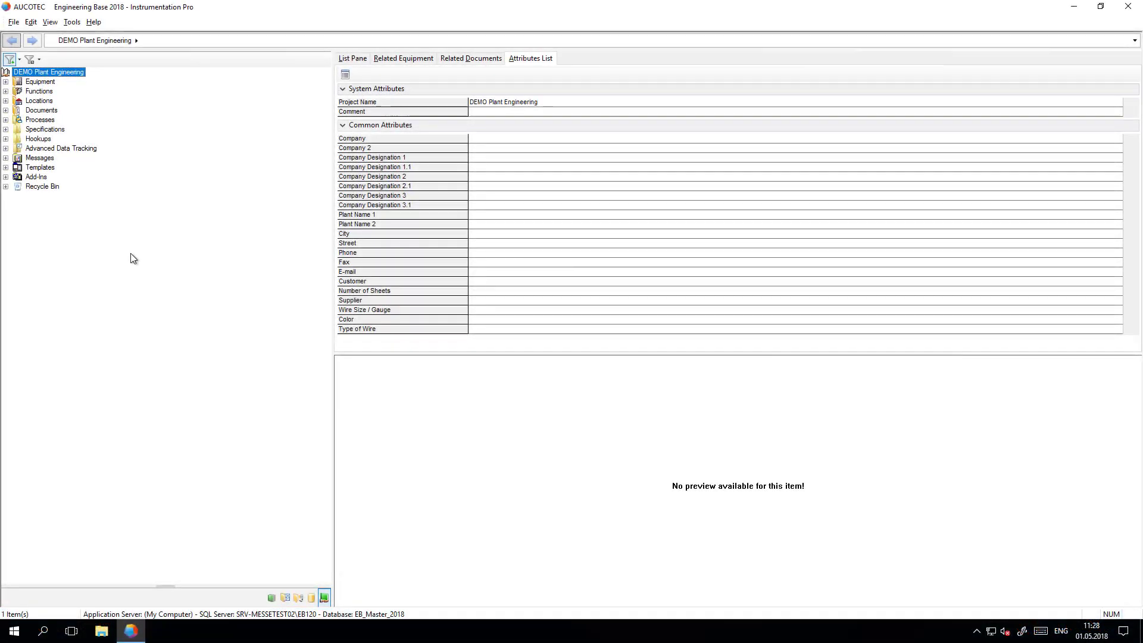
Step: Expand Documents > Process > P&ID 2 and show sheet 01's attributes and diagram preview
click(6, 111)
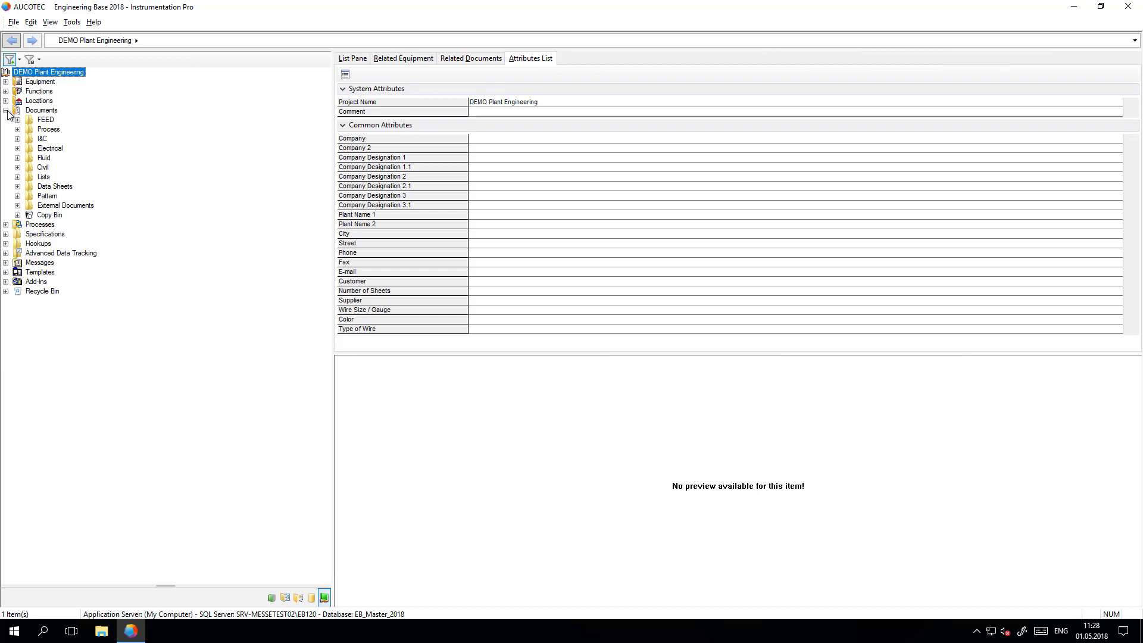
click(17, 130)
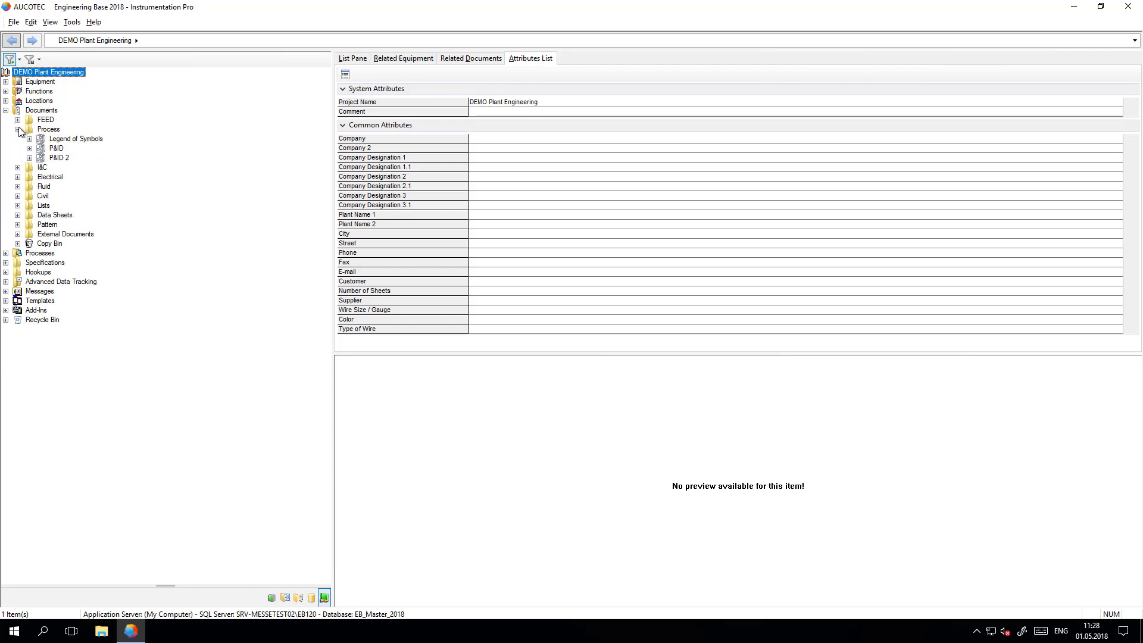
click(29, 158)
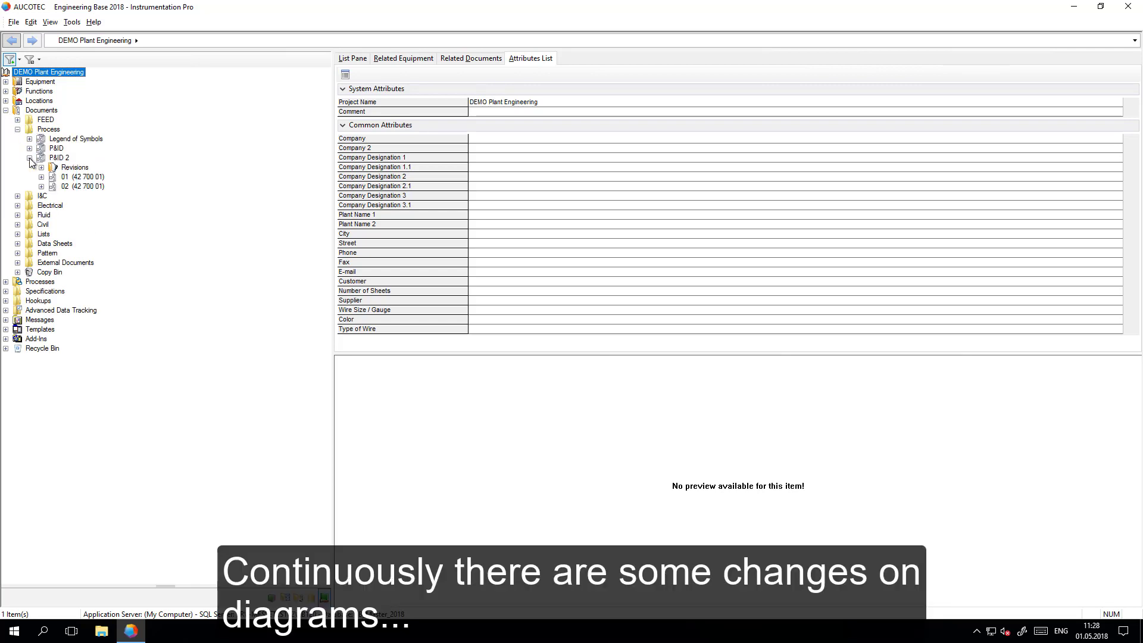
click(70, 187)
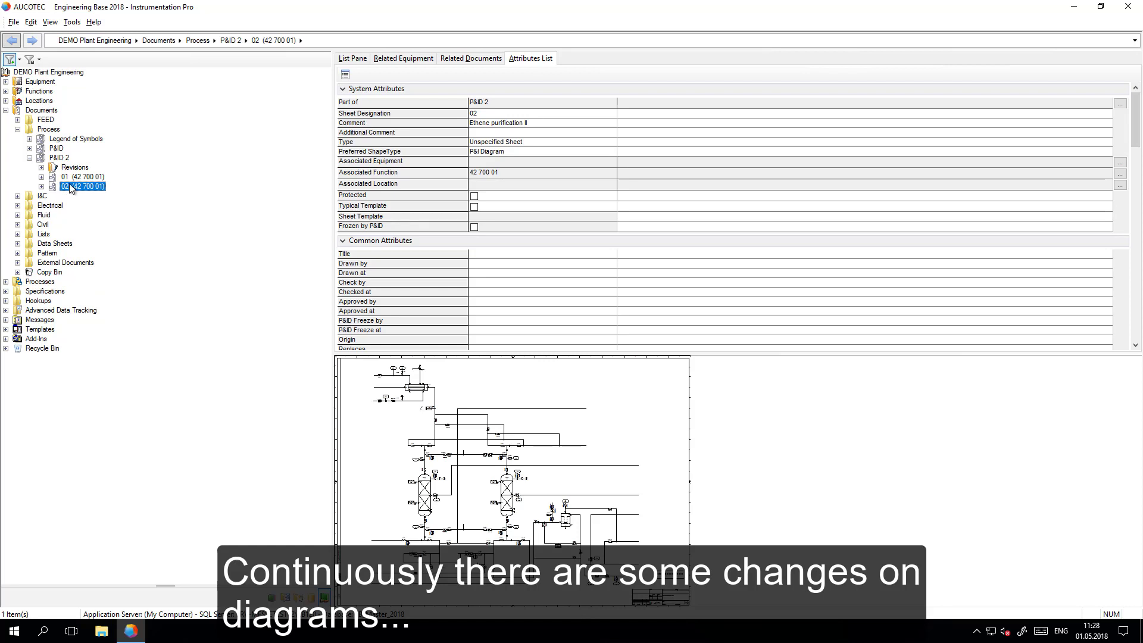
click(71, 177)
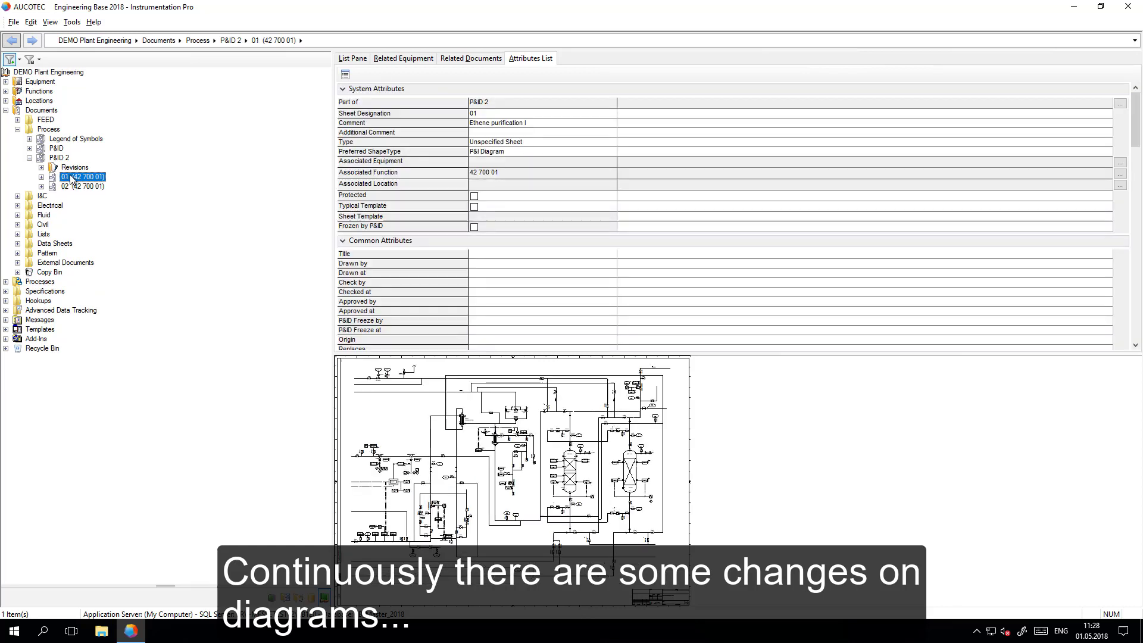
Step: Open sheet 01 in Visio and change valve FC0006's device designation to FC0006ABX
double_click(71, 178)
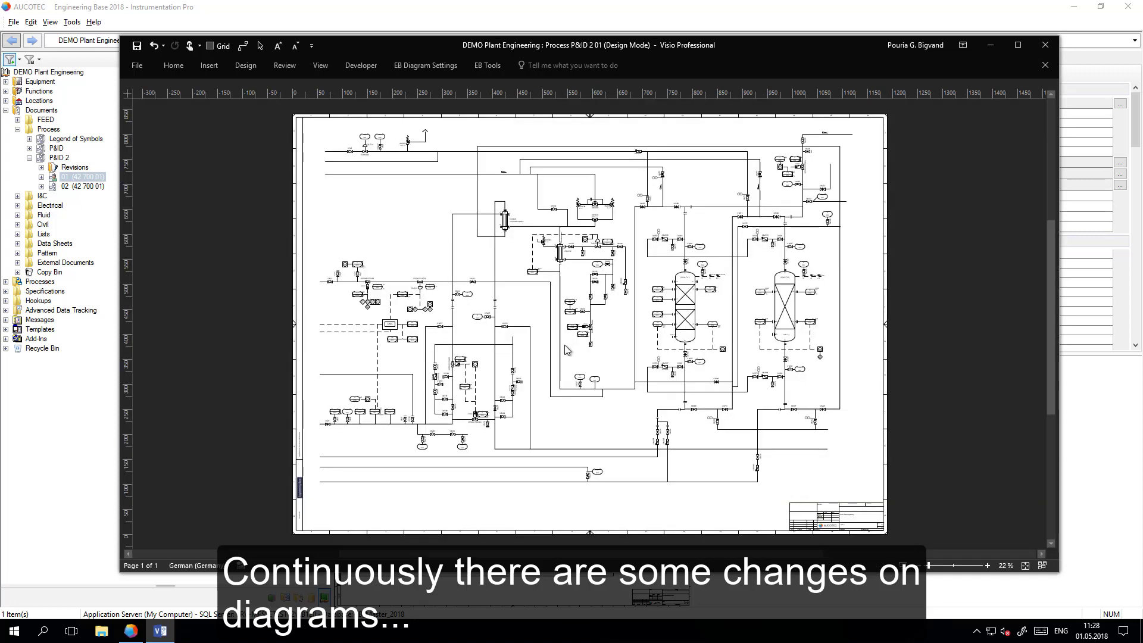
ctrl+shift+drag(556, 350, 643, 224)
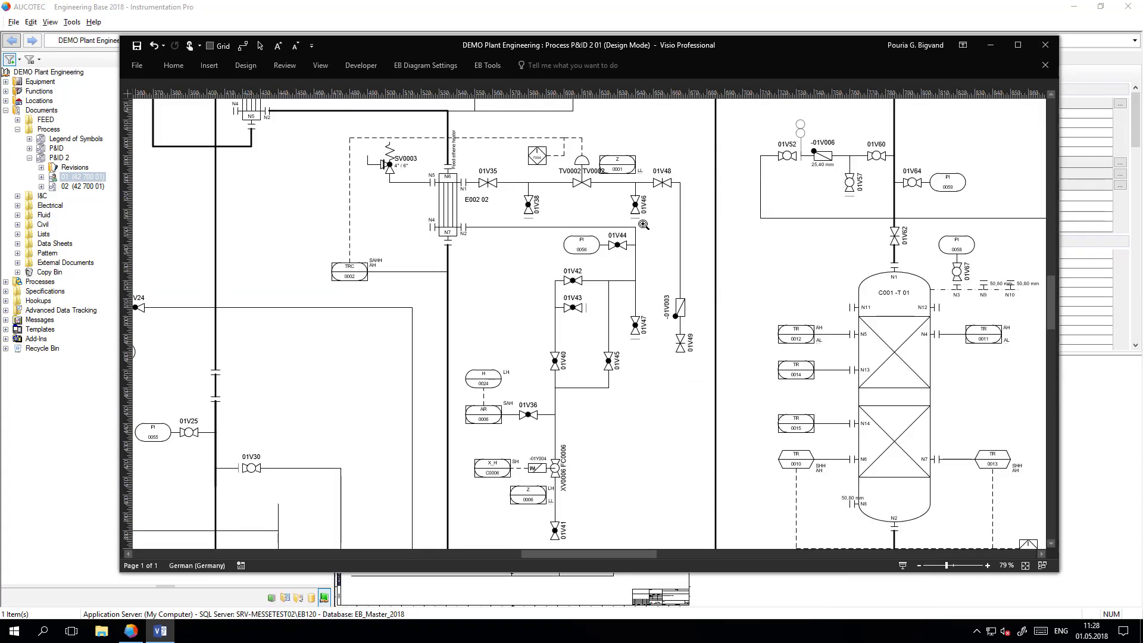
right_click(556, 469)
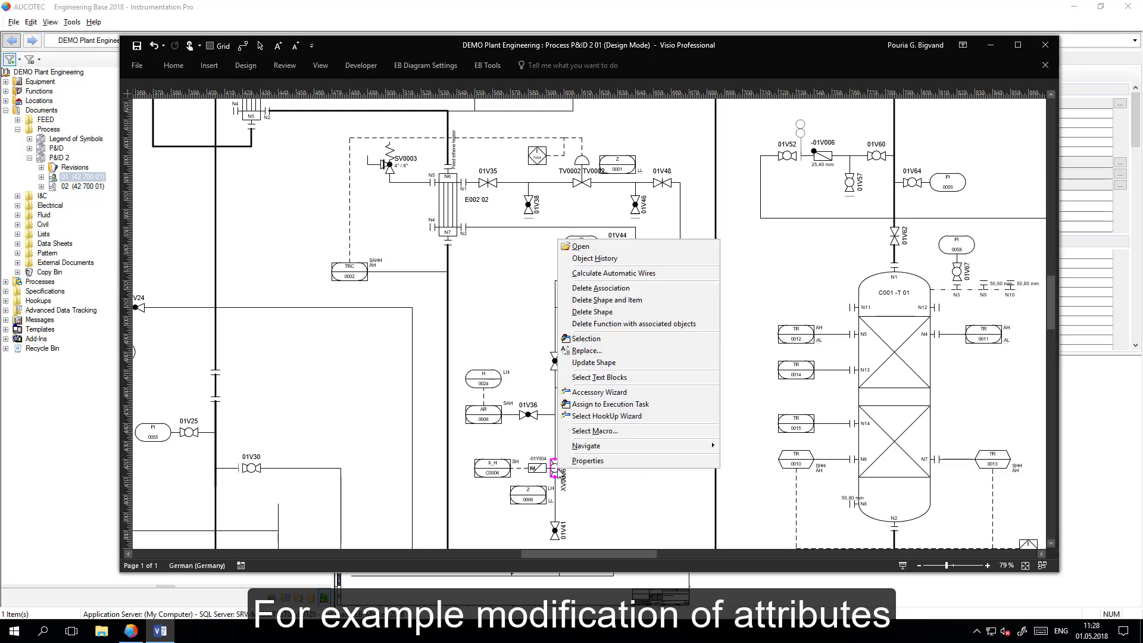
click(599, 251)
click(370, 244)
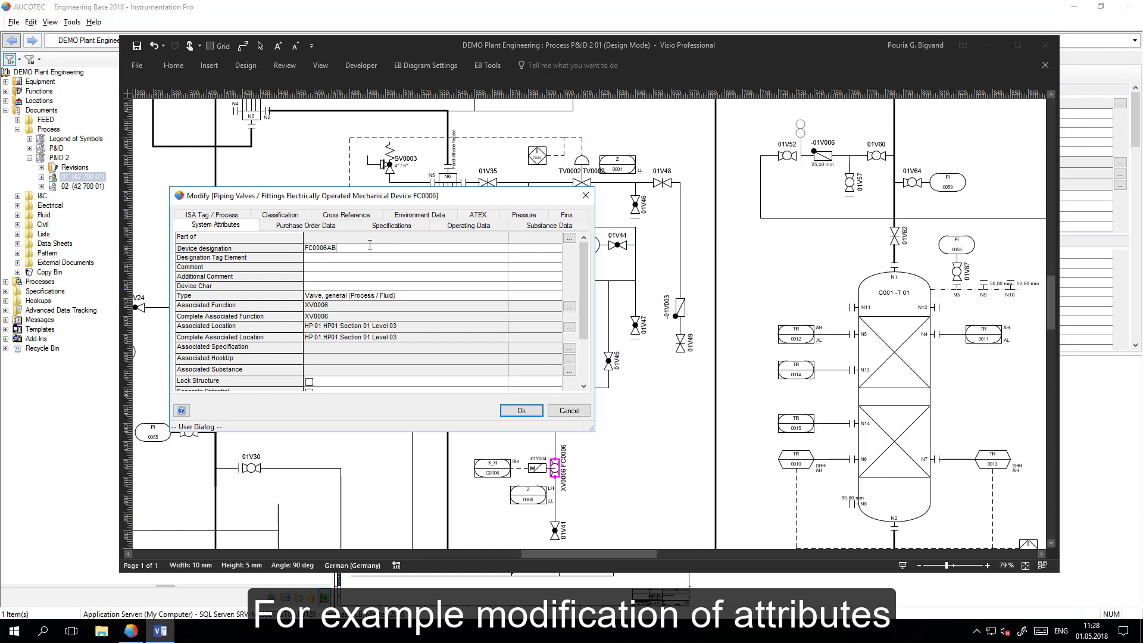
key(Return)
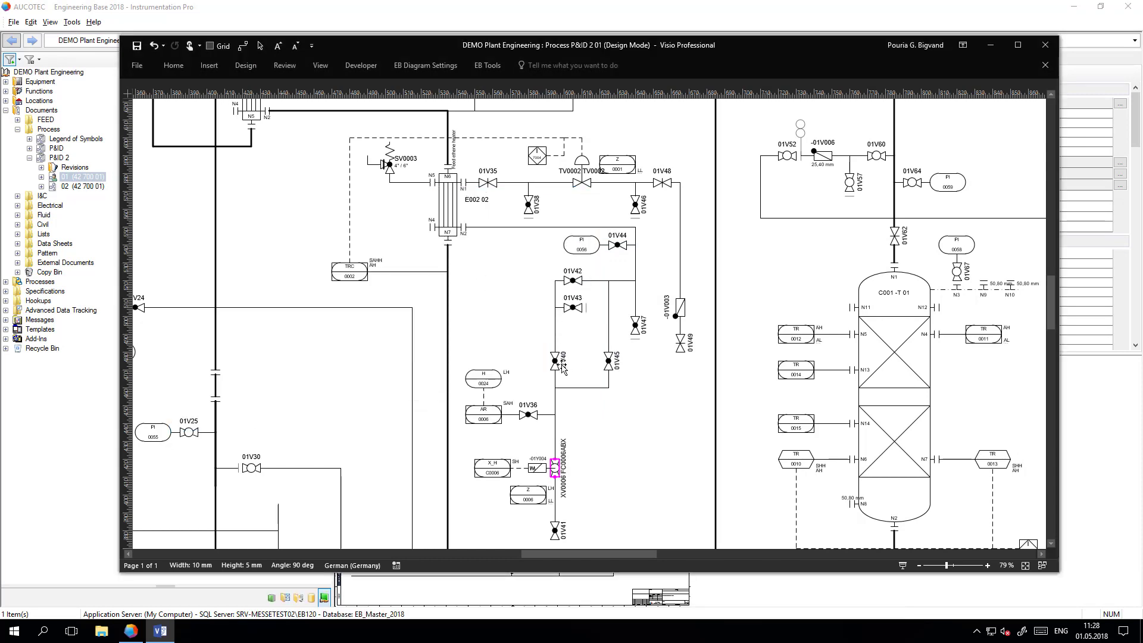
Step: Delete valves 01V42 and 01V43 together with their items
click(571, 307)
shift+click(573, 281)
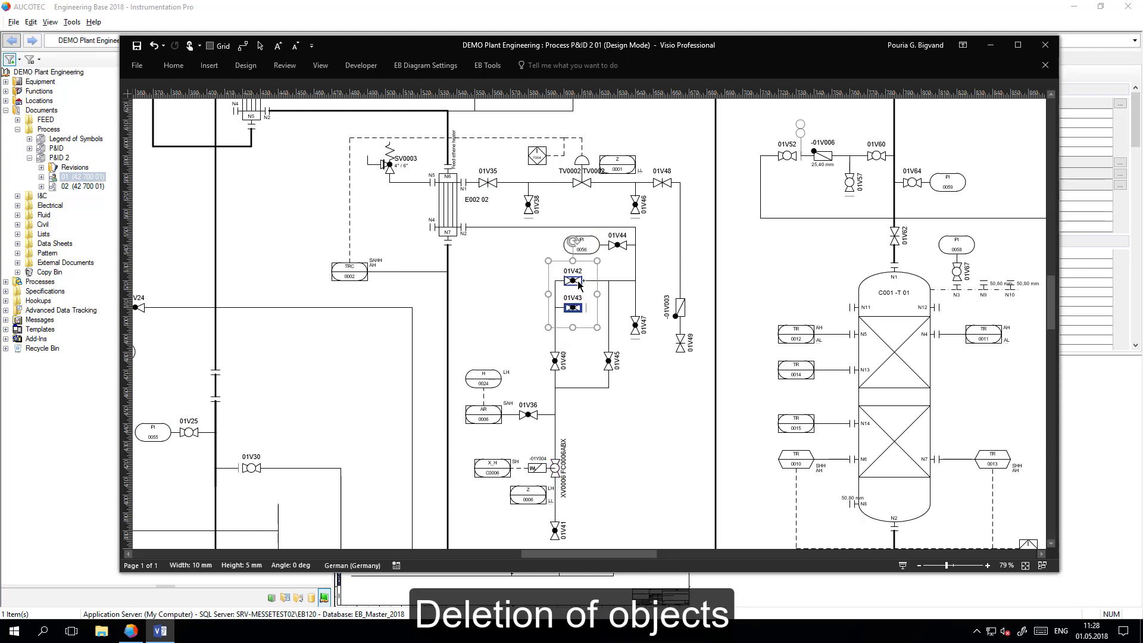
right_click(579, 283)
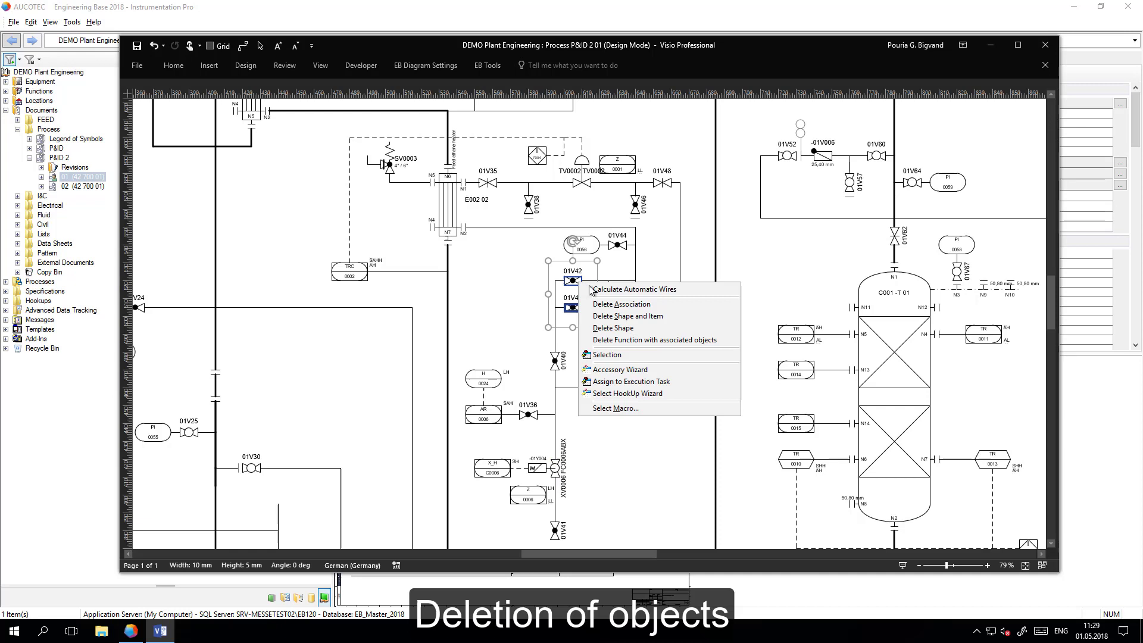
click(613, 316)
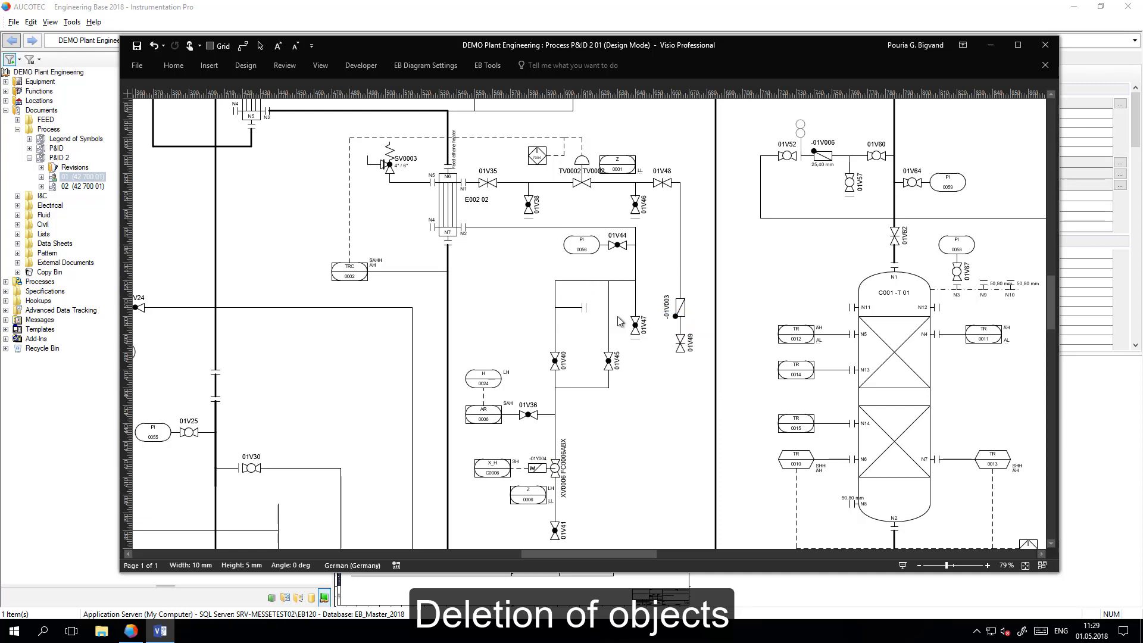
Step: Copy existing valves below the branch to create new valves 01V44 and 01V47
click(608, 362)
ctrl+drag(609, 364, 609, 429)
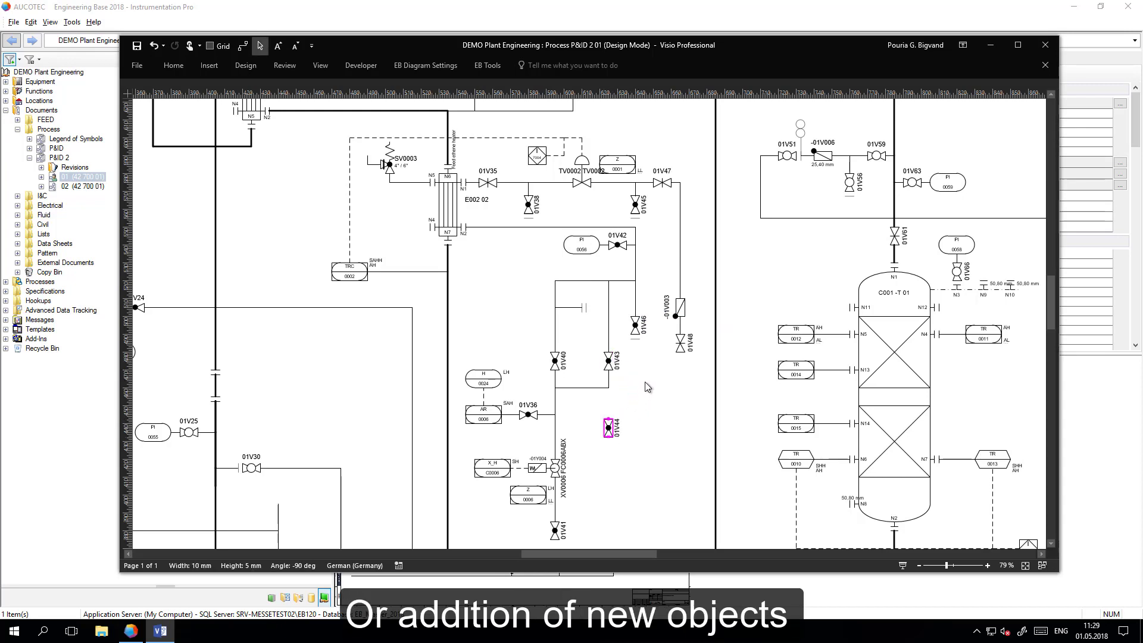
click(636, 325)
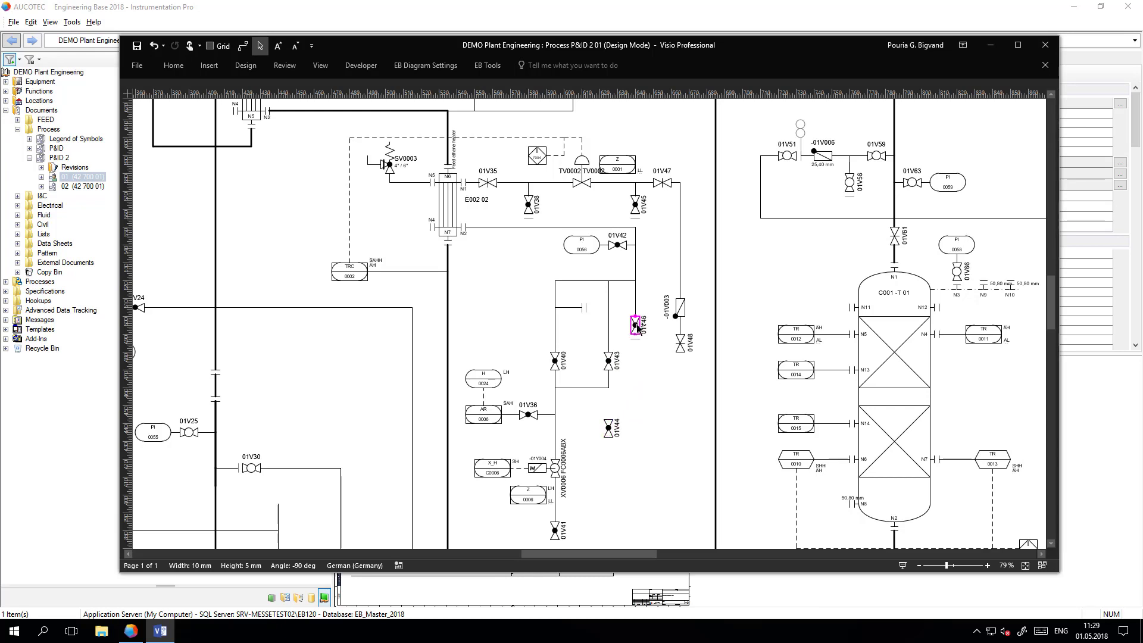
ctrl+drag(637, 374, 642, 432)
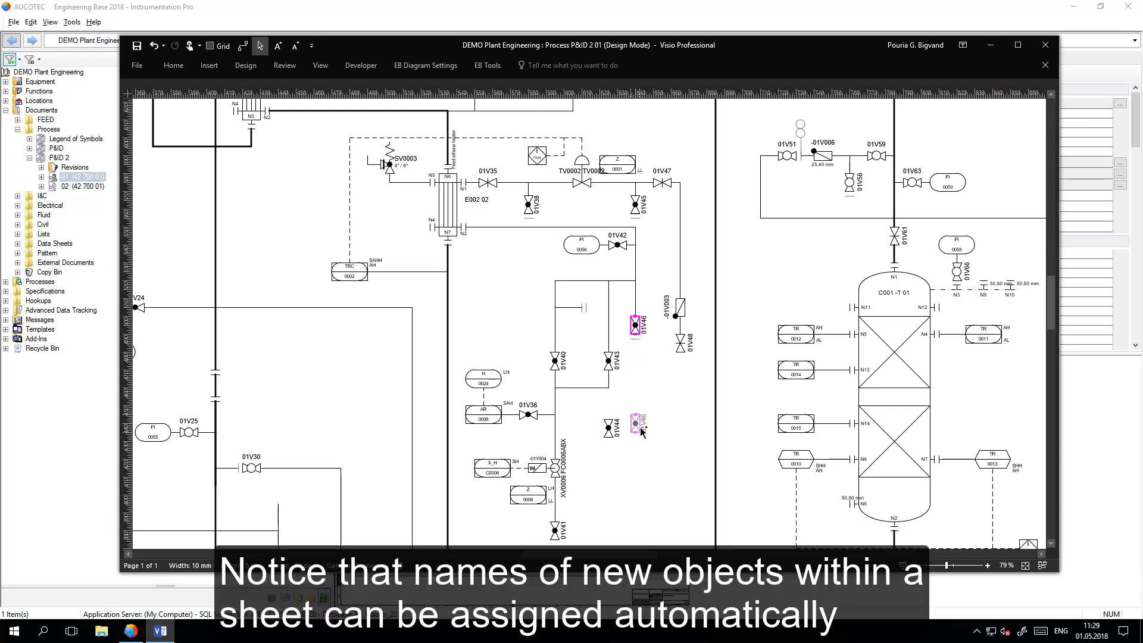
click(678, 435)
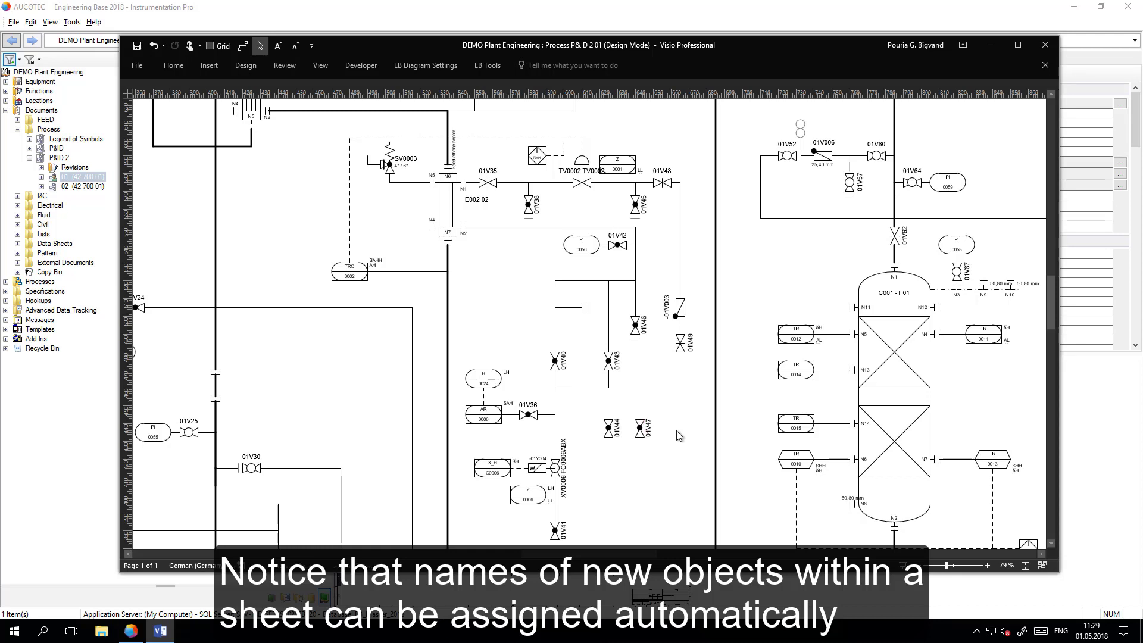
click(1044, 46)
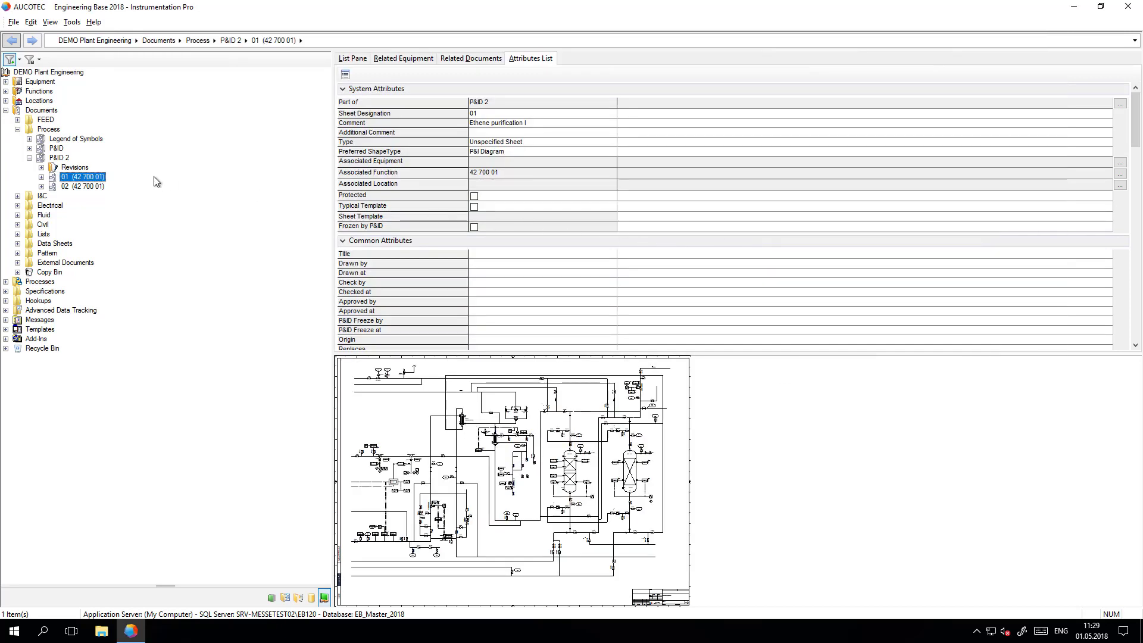
click(71, 168)
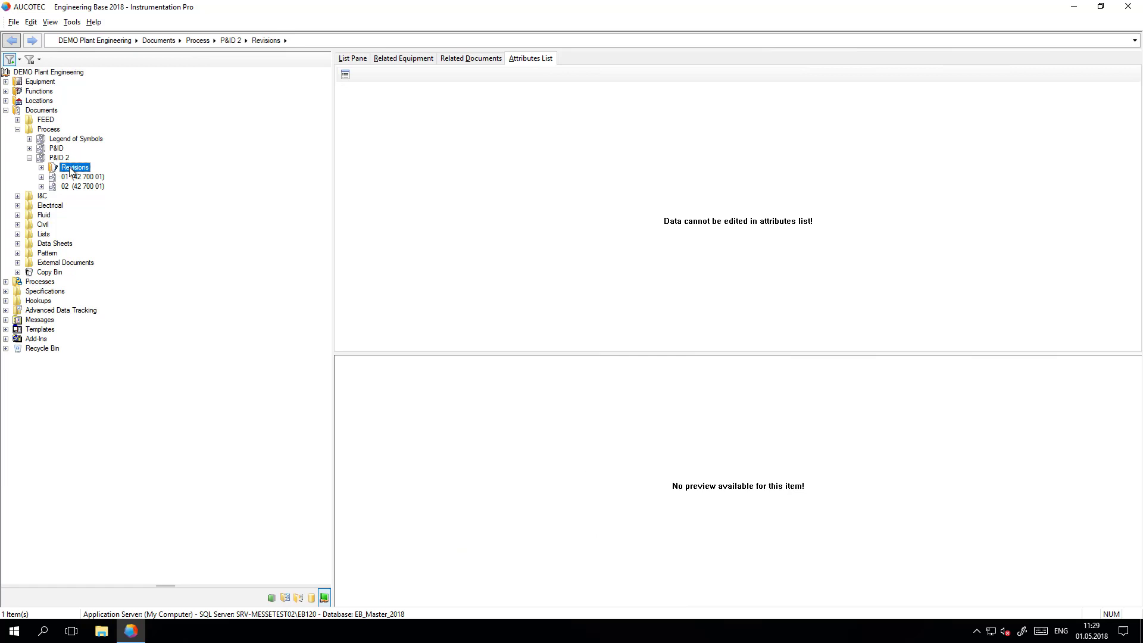
right_click(72, 171)
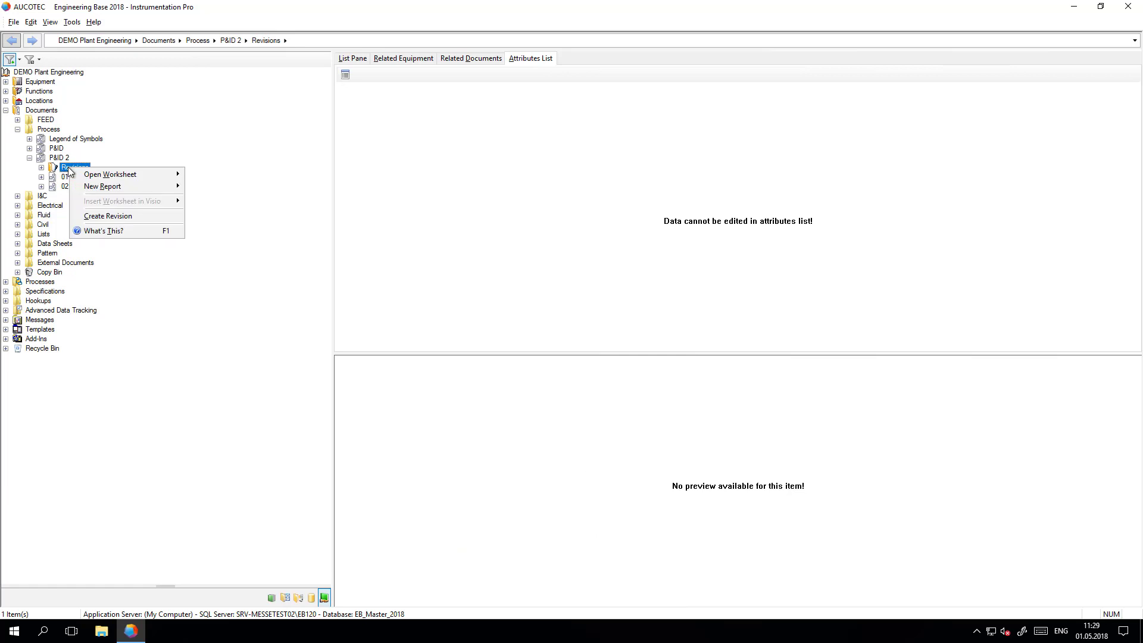
click(43, 168)
click(53, 177)
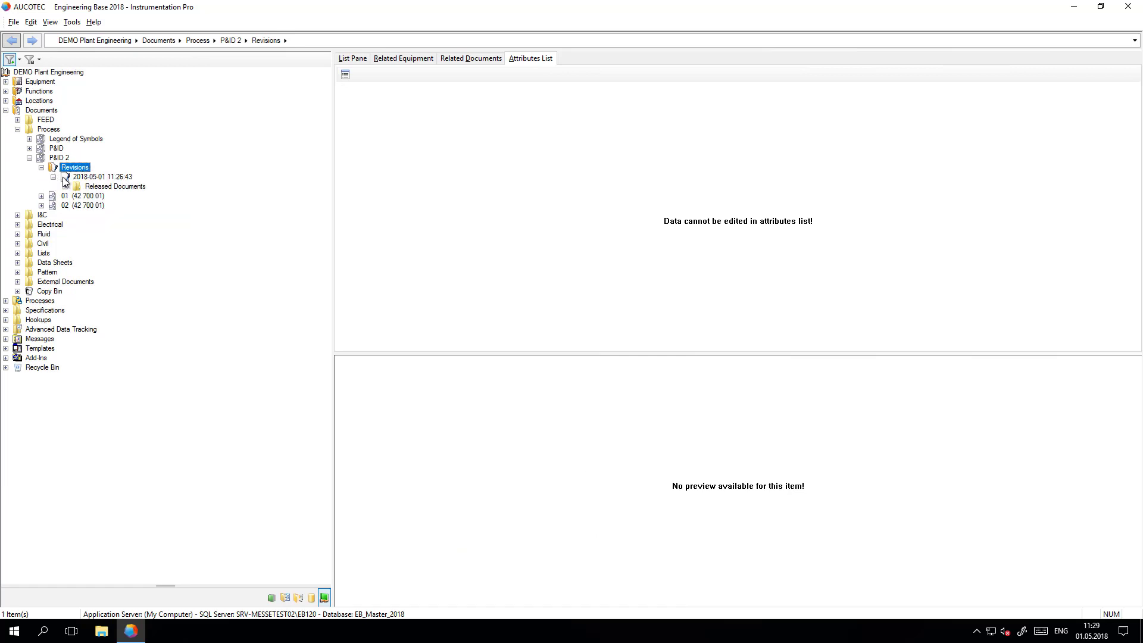
click(84, 178)
right_click(86, 179)
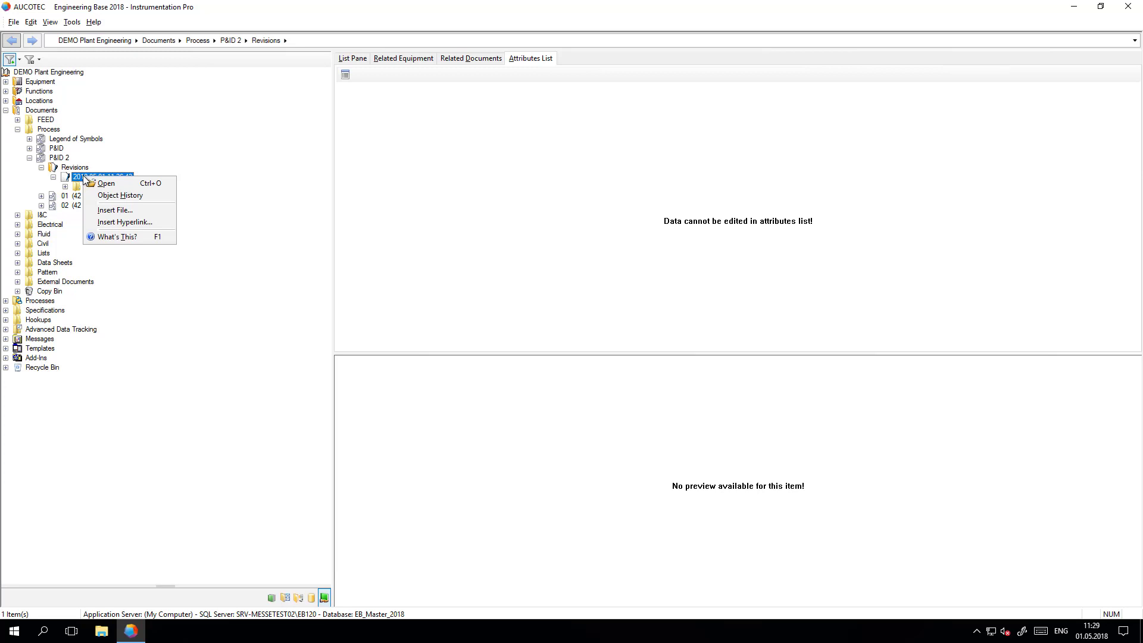
right_click(76, 170)
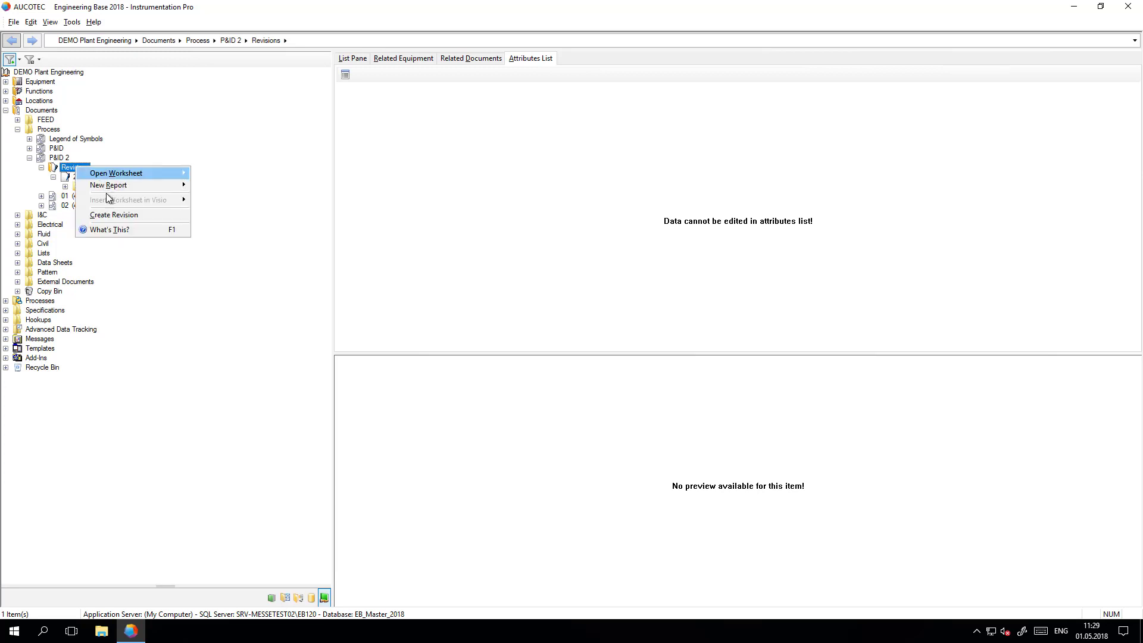
Step: Run the New Revision Wizard to release sheet 01 as revision B, version 2
click(112, 214)
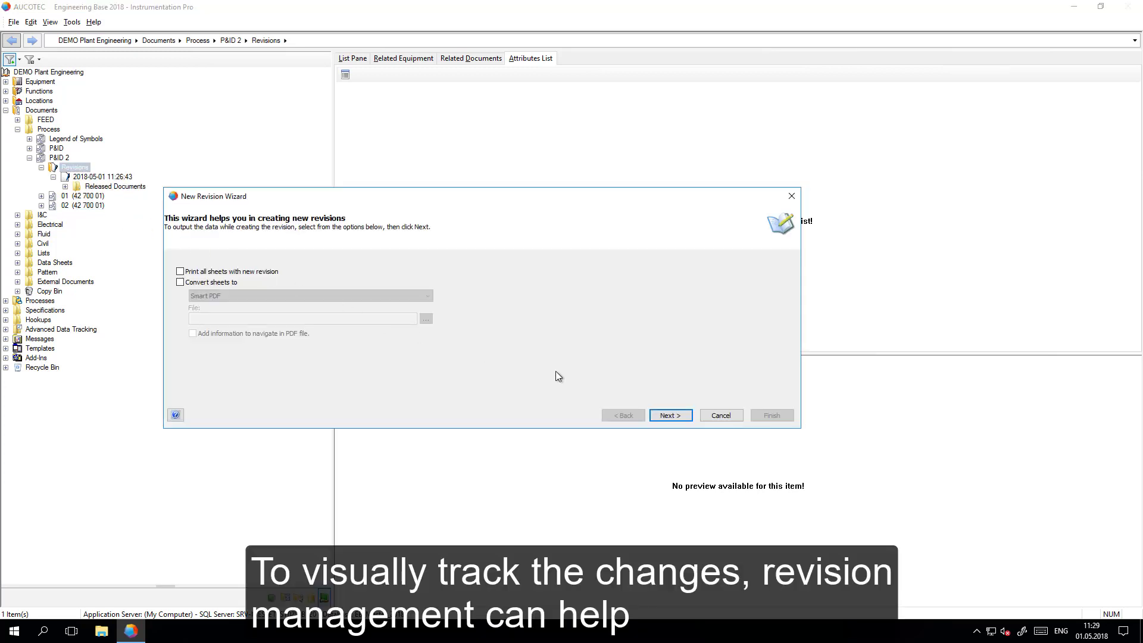
click(669, 416)
click(669, 415)
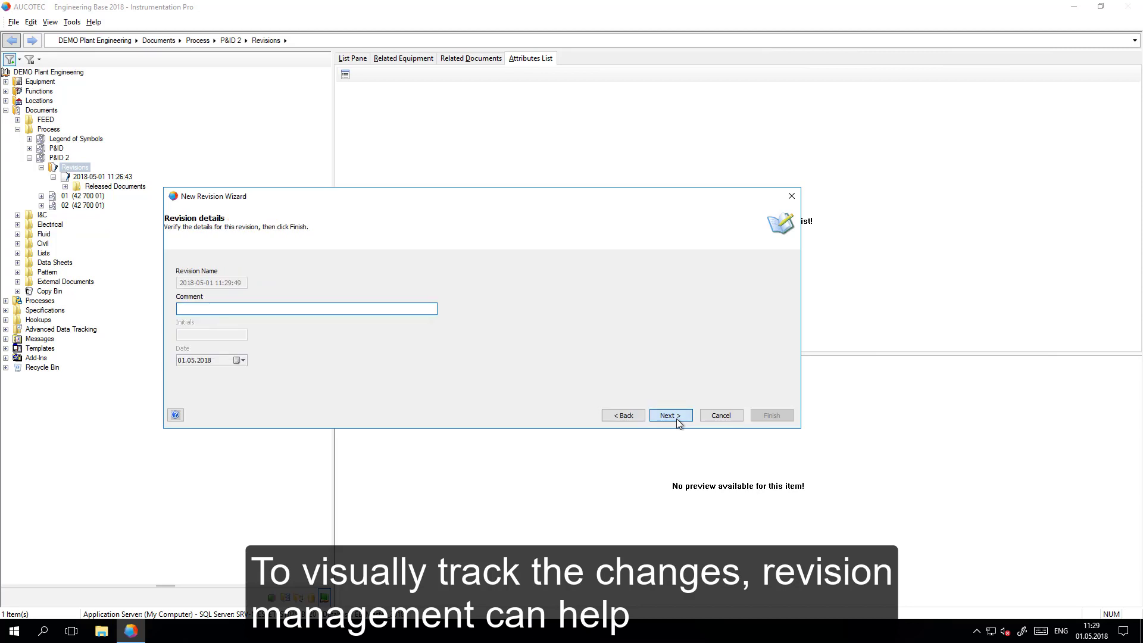
click(669, 416)
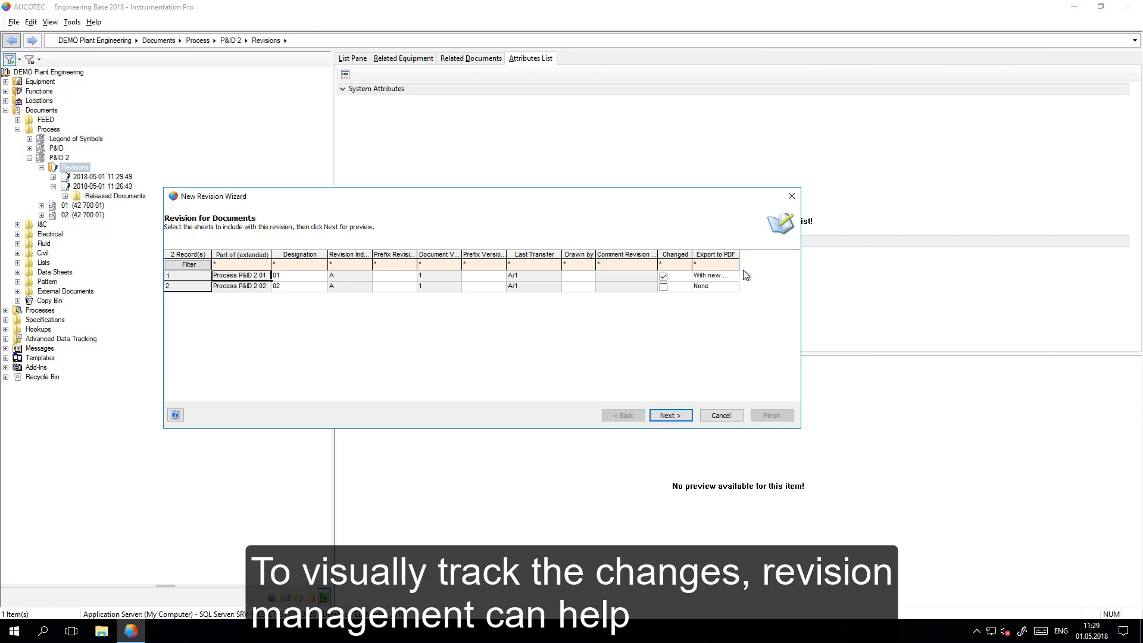
drag(738, 254, 780, 254)
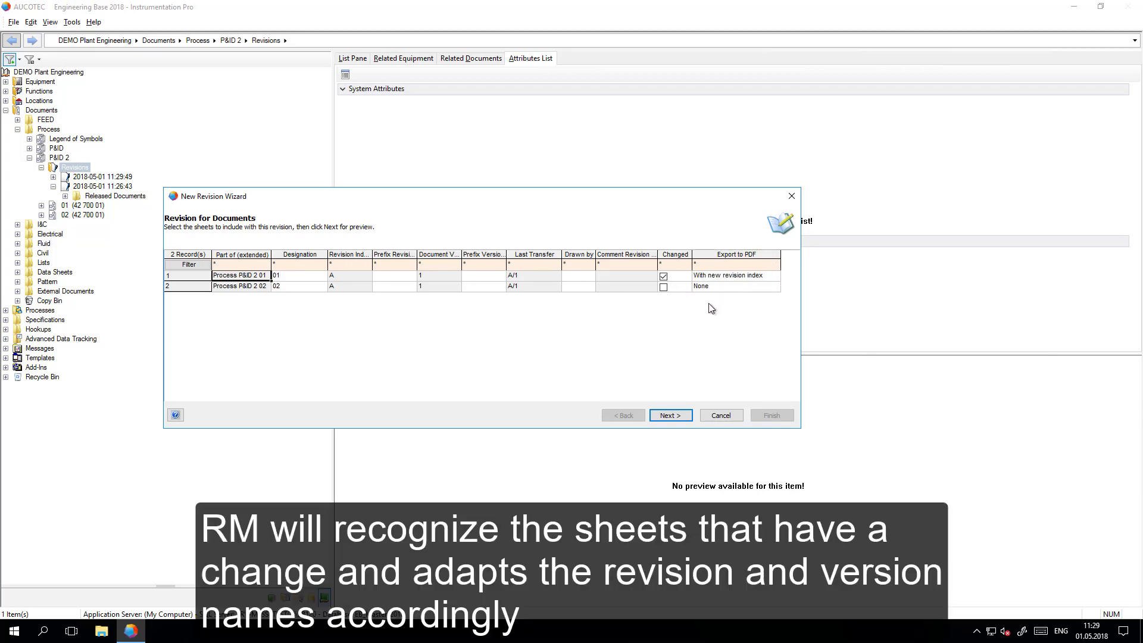
click(671, 415)
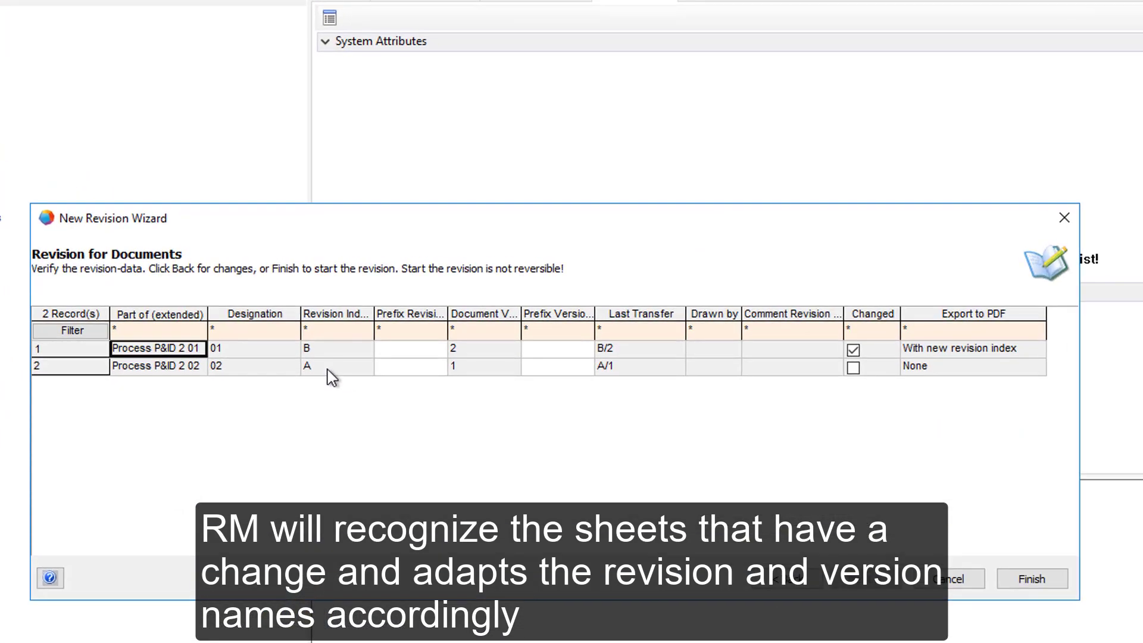
drag(521, 314, 602, 304)
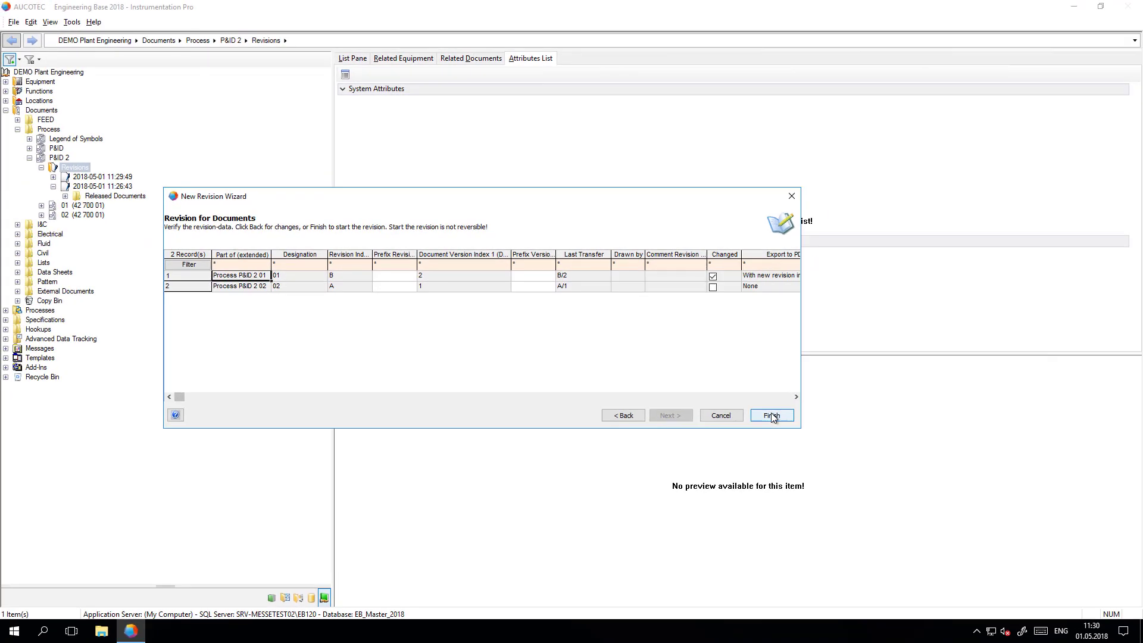
click(1026, 575)
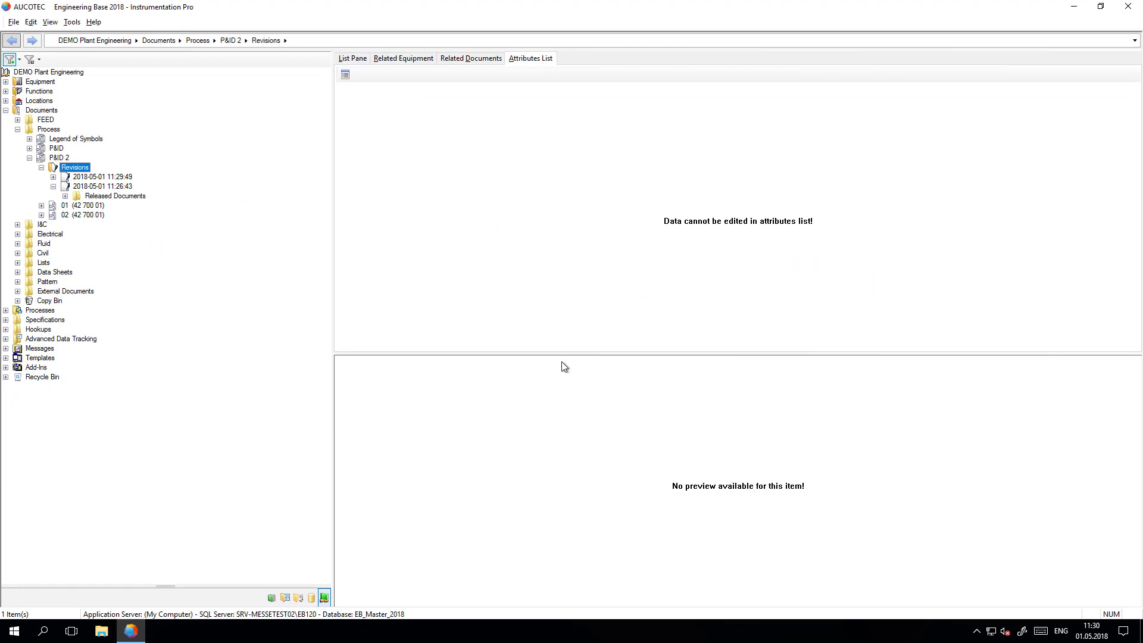
click(102, 186)
click(53, 177)
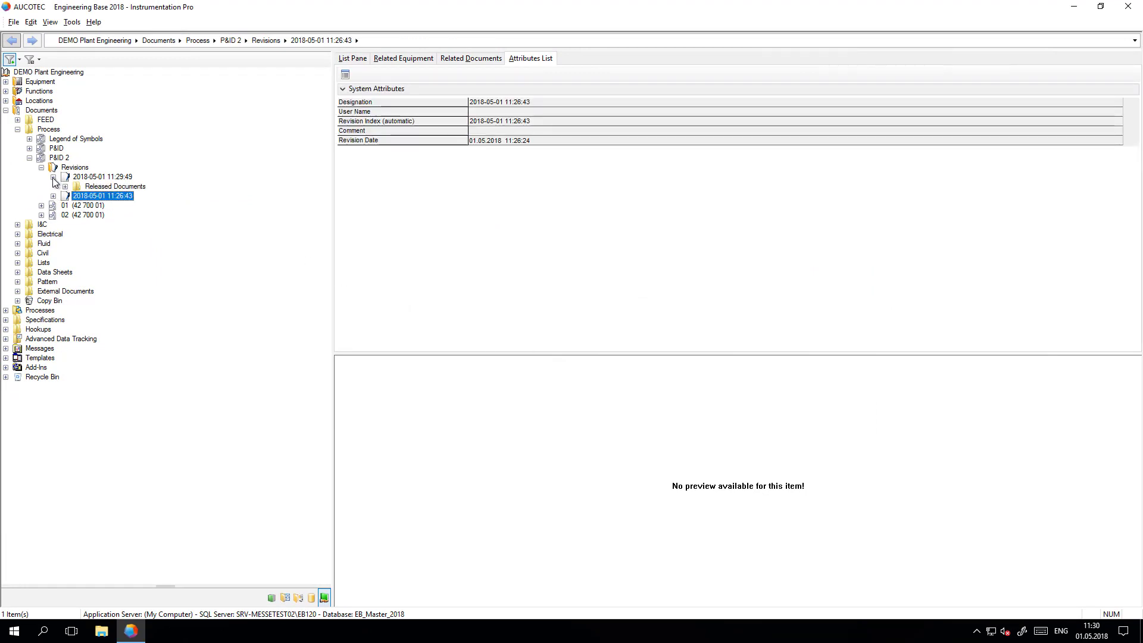
click(65, 186)
Step: Open Process P&ID 2 01-B_2.pdf, inspect its red, blue and green revision clouds, then close it
double_click(103, 196)
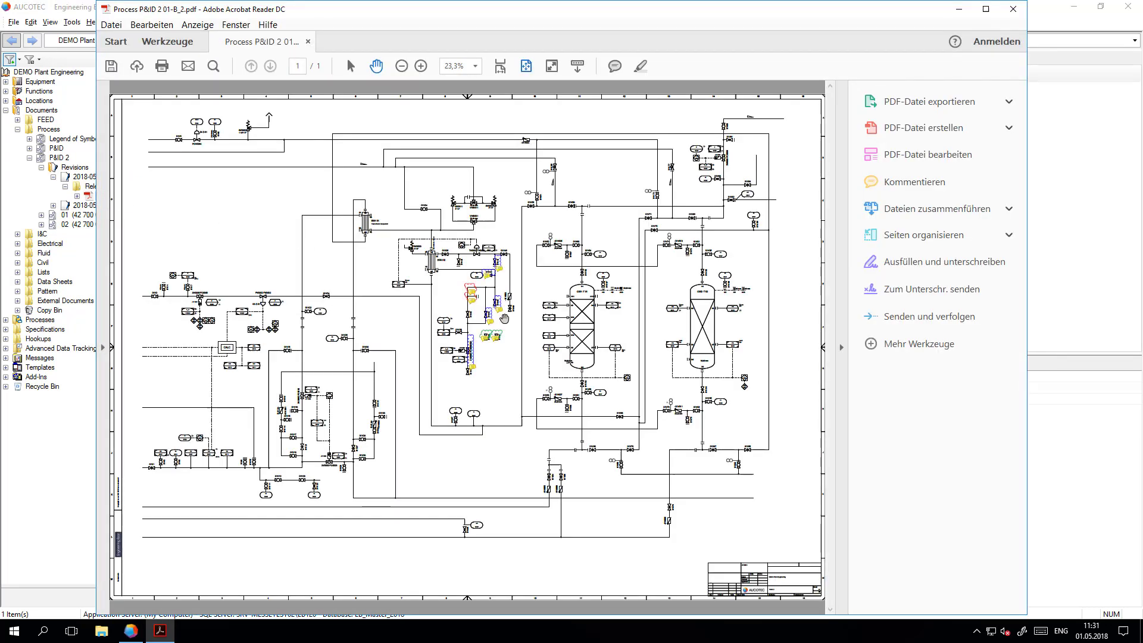
mouse_move(502, 326)
ctrl+scroll(502, 329, up, 6)
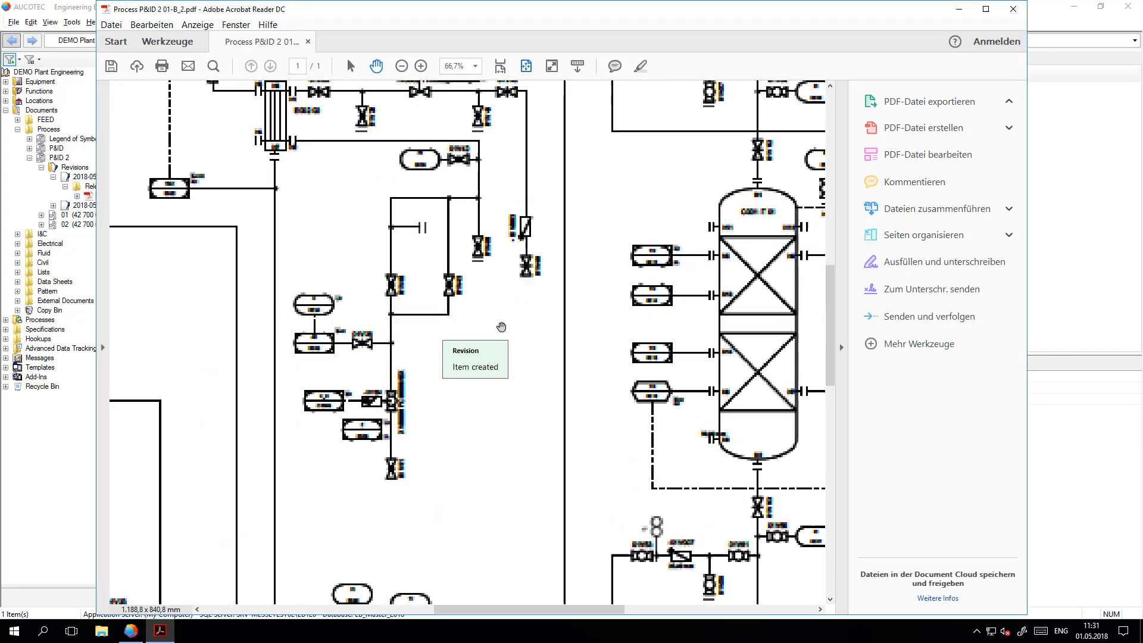
mouse_move(346, 435)
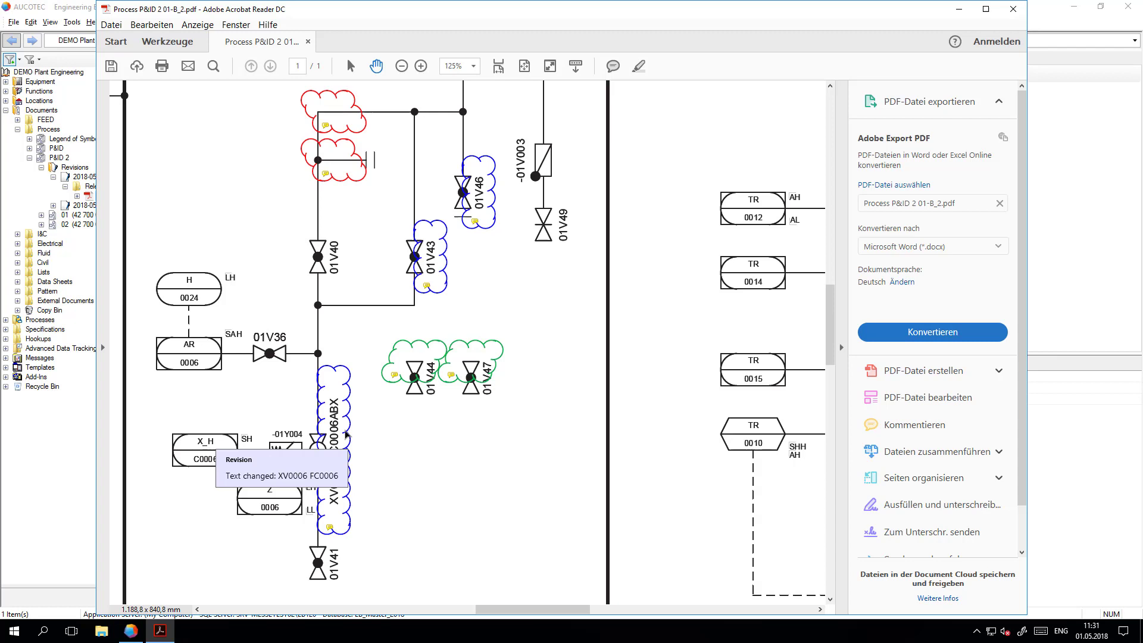
mouse_move(410, 382)
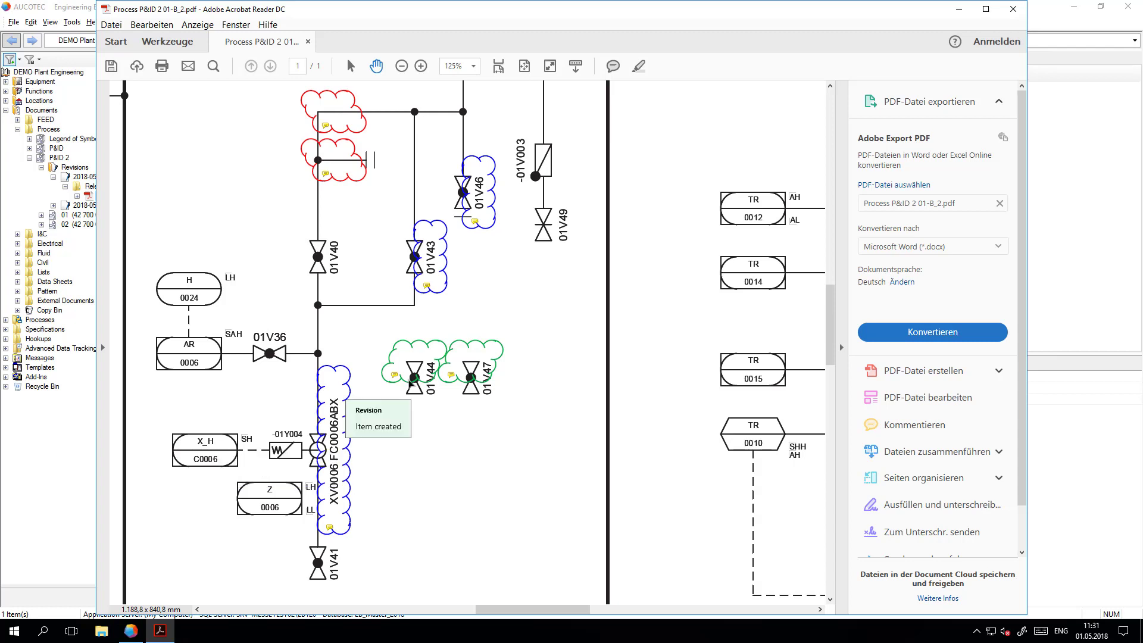
mouse_move(351, 181)
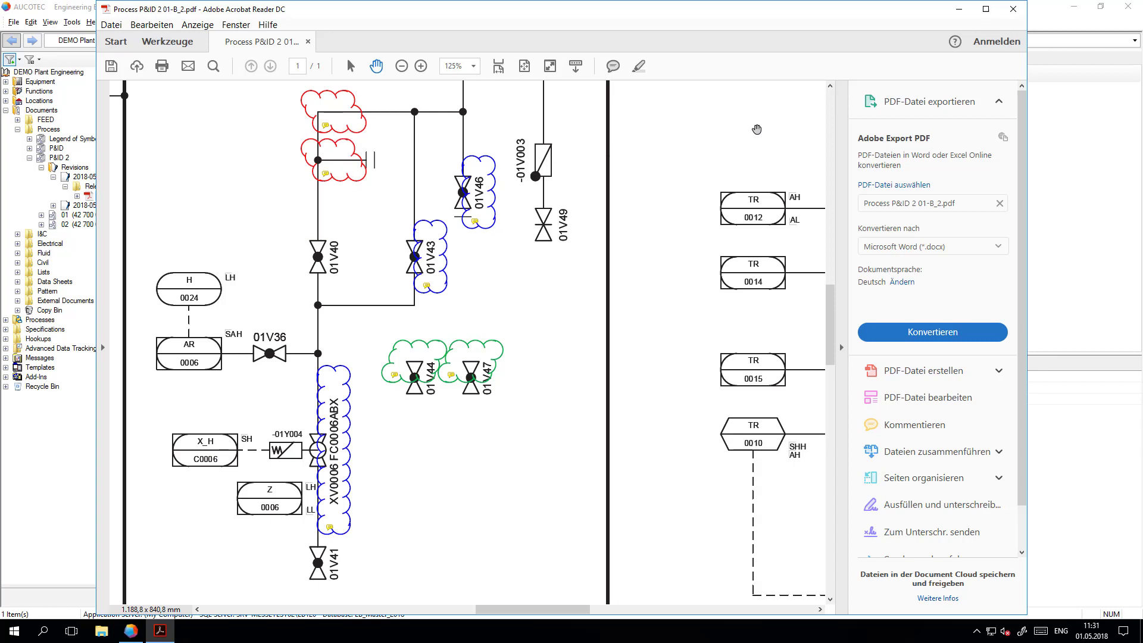
click(1013, 9)
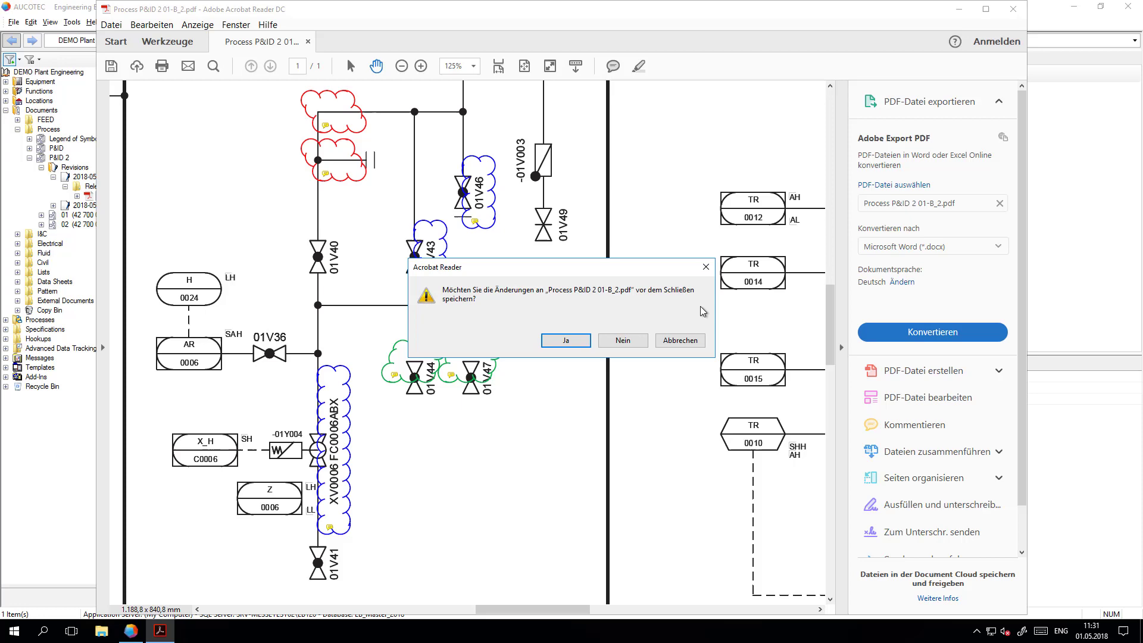
Step: Close the PDF unsaved and compare the Valve-Report under Advanced Data Tracking > 20.04.2018 > 0
click(623, 342)
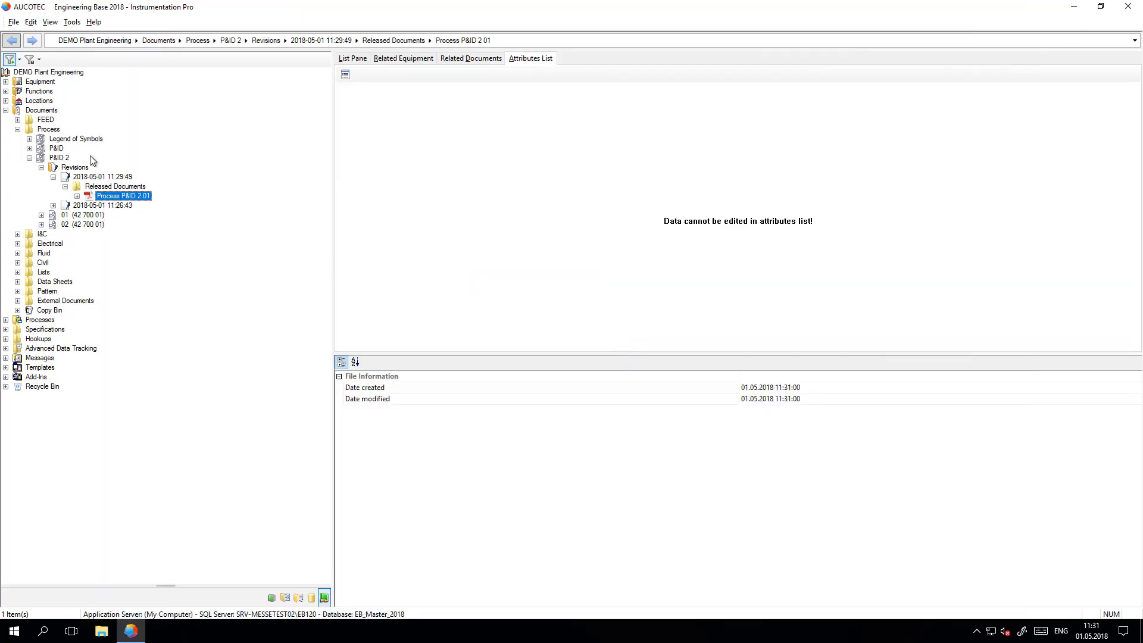
click(6, 111)
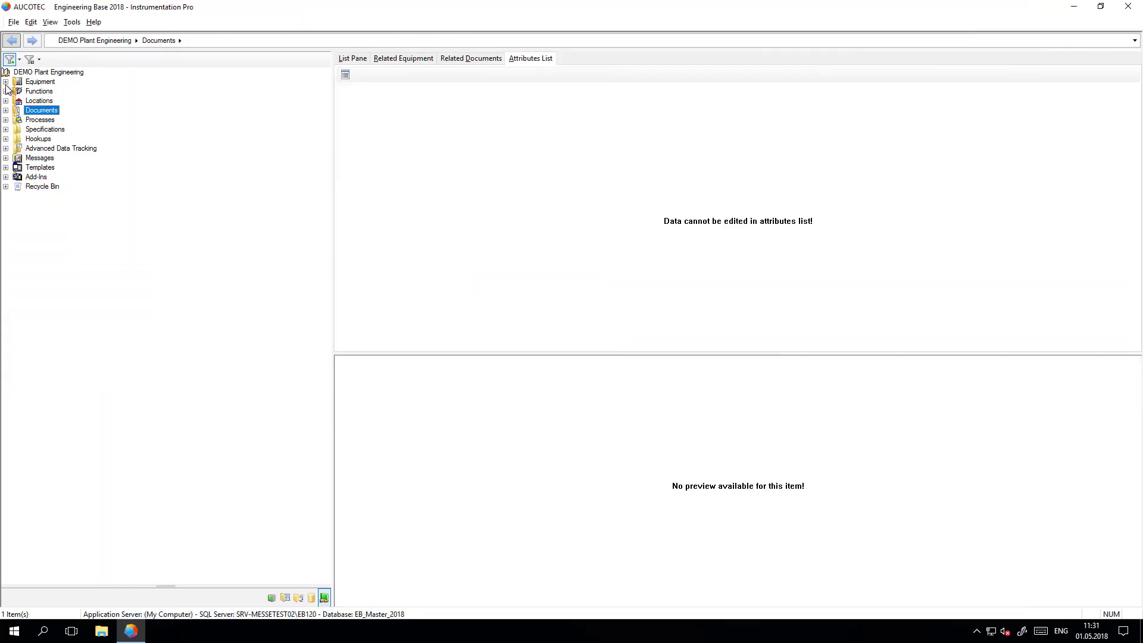
click(6, 149)
click(18, 157)
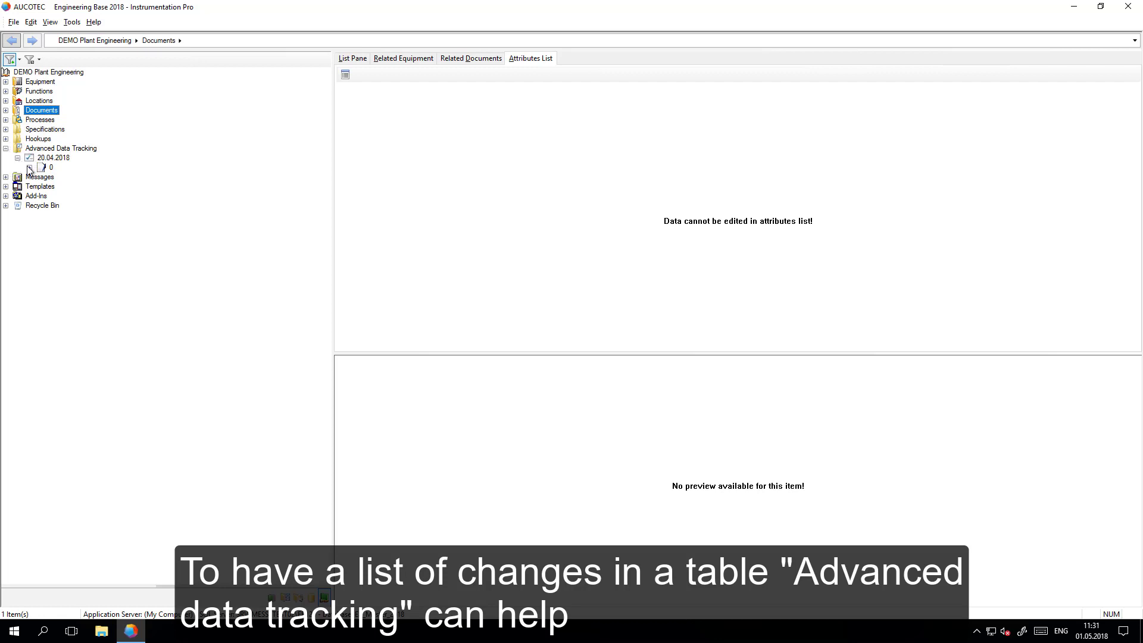
click(29, 168)
right_click(78, 177)
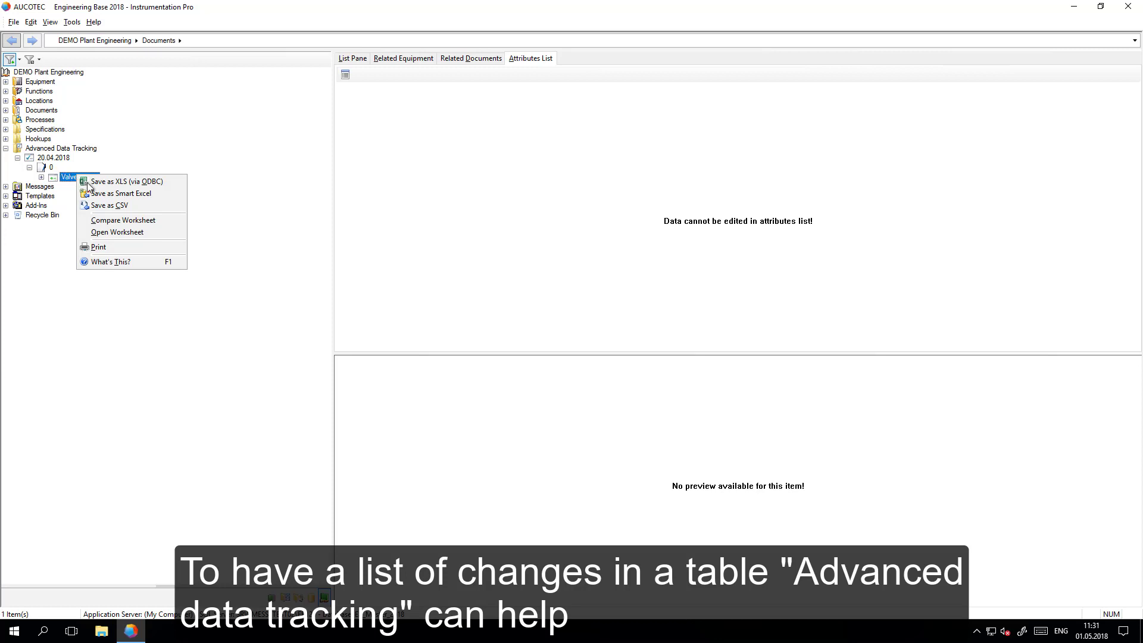
click(142, 220)
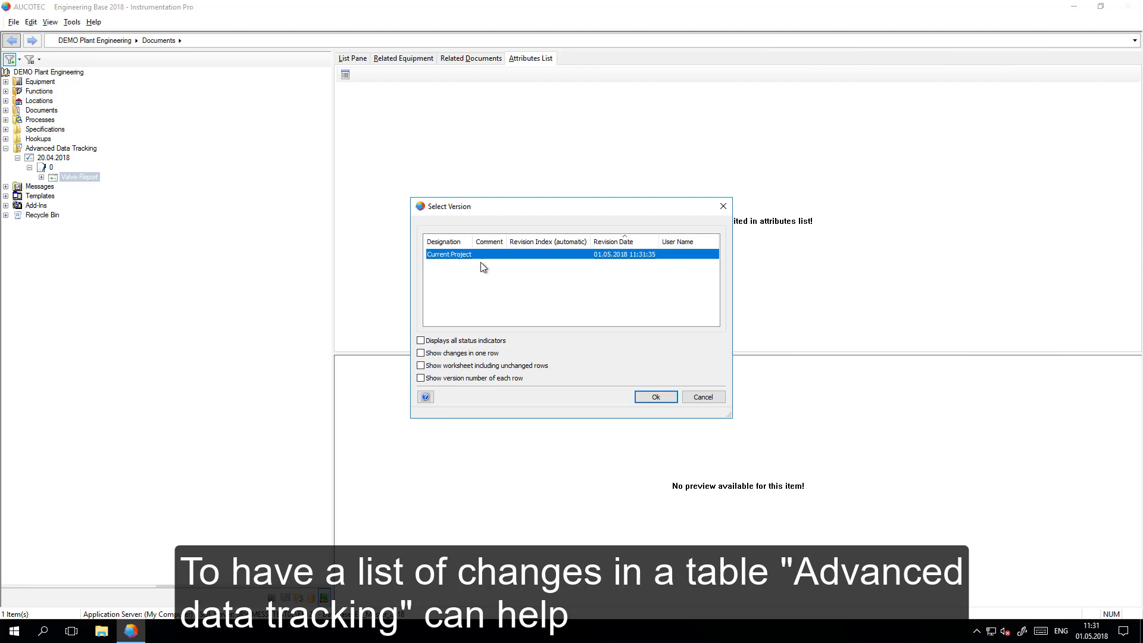
Step: Compare against Current Project and review the Modify, New (01V44, 01V47) and Delete (01V42, 01V43) rows
click(655, 397)
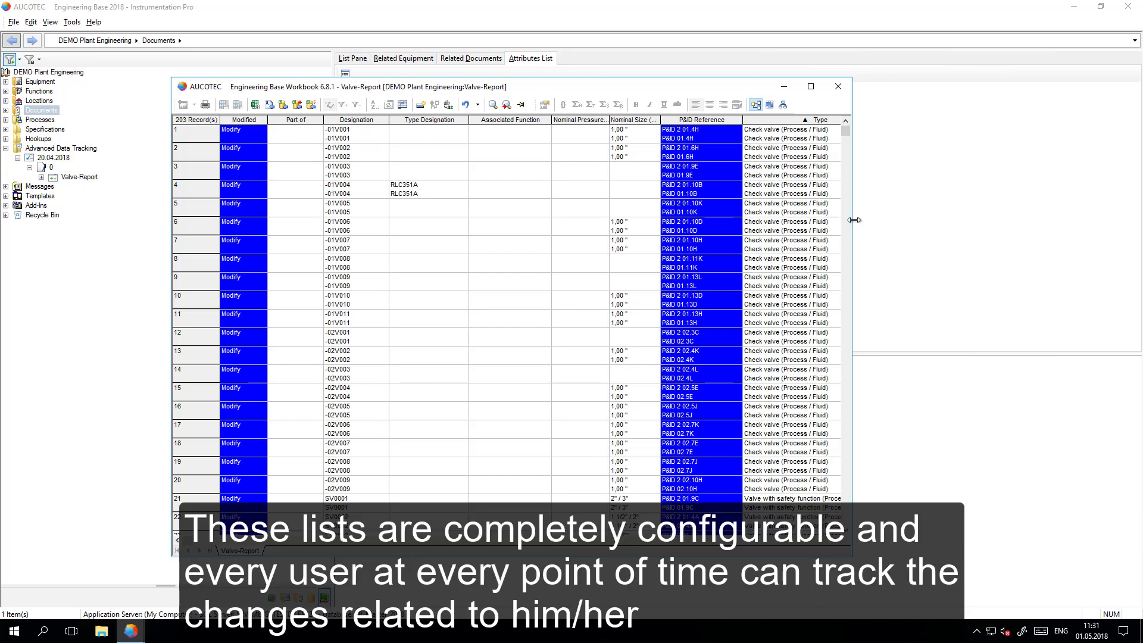
drag(853, 219, 990, 232)
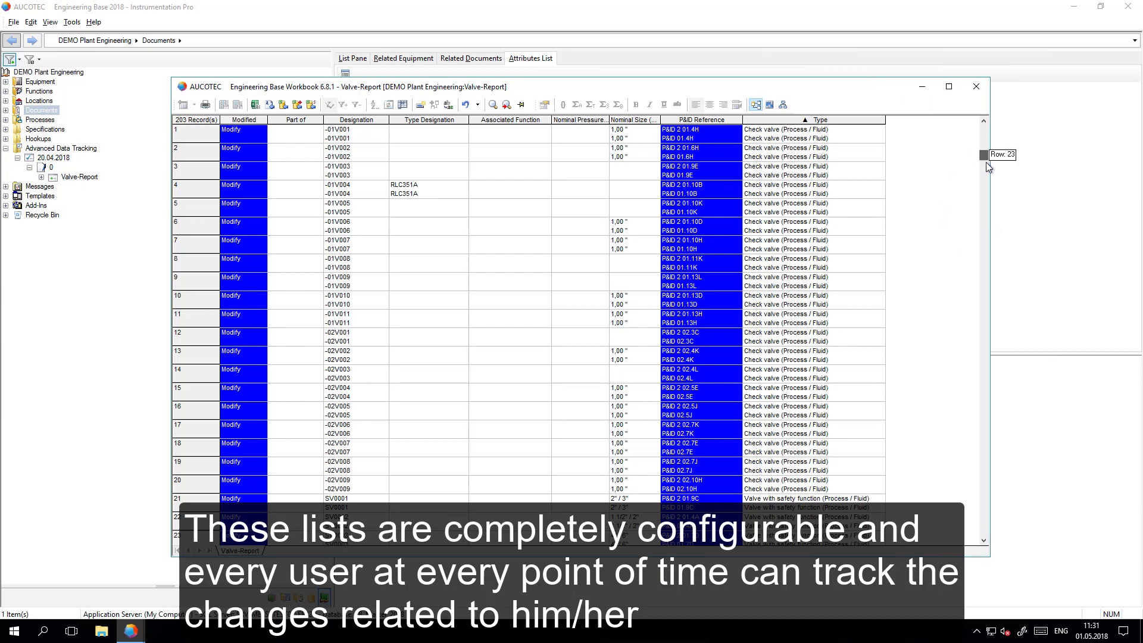
drag(985, 294, 983, 539)
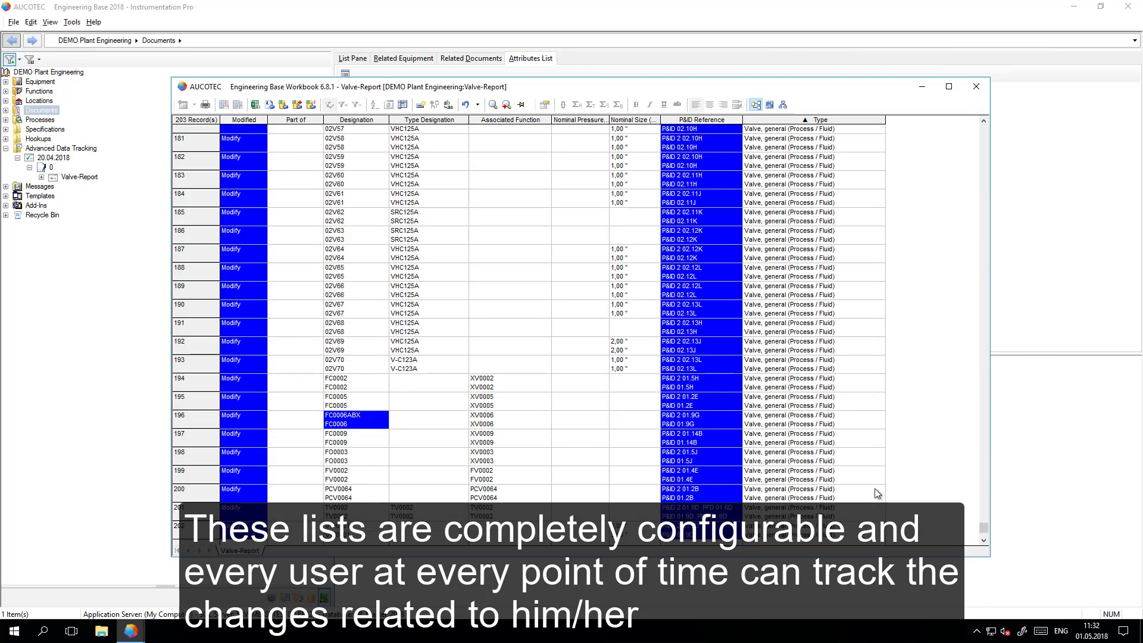
scroll(884, 489, up, 3)
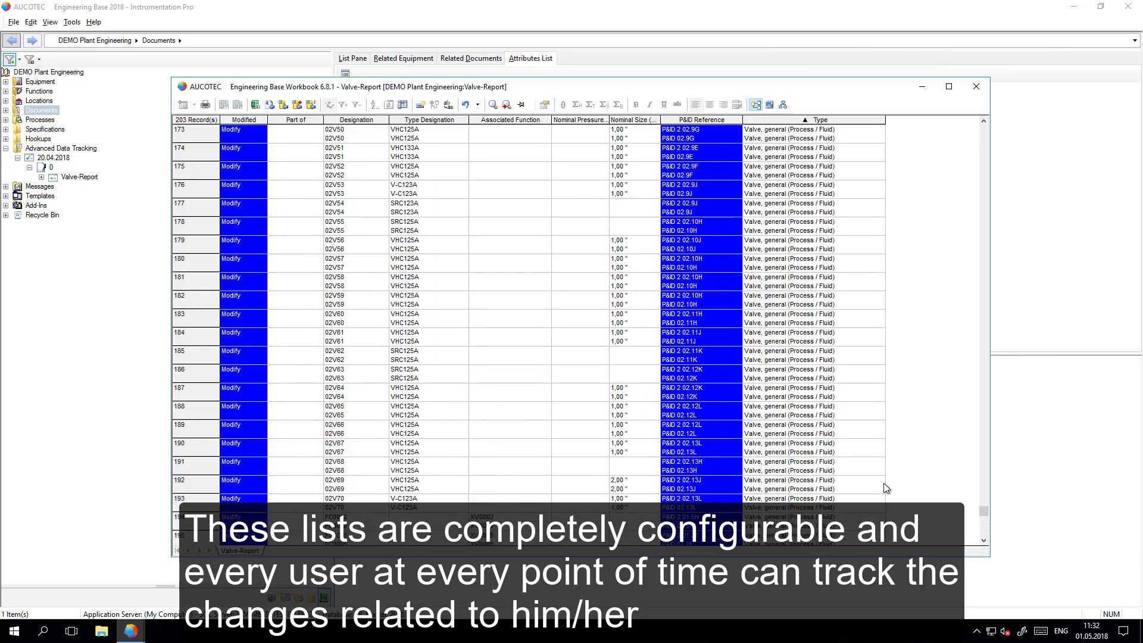
scroll(884, 487, up, 12)
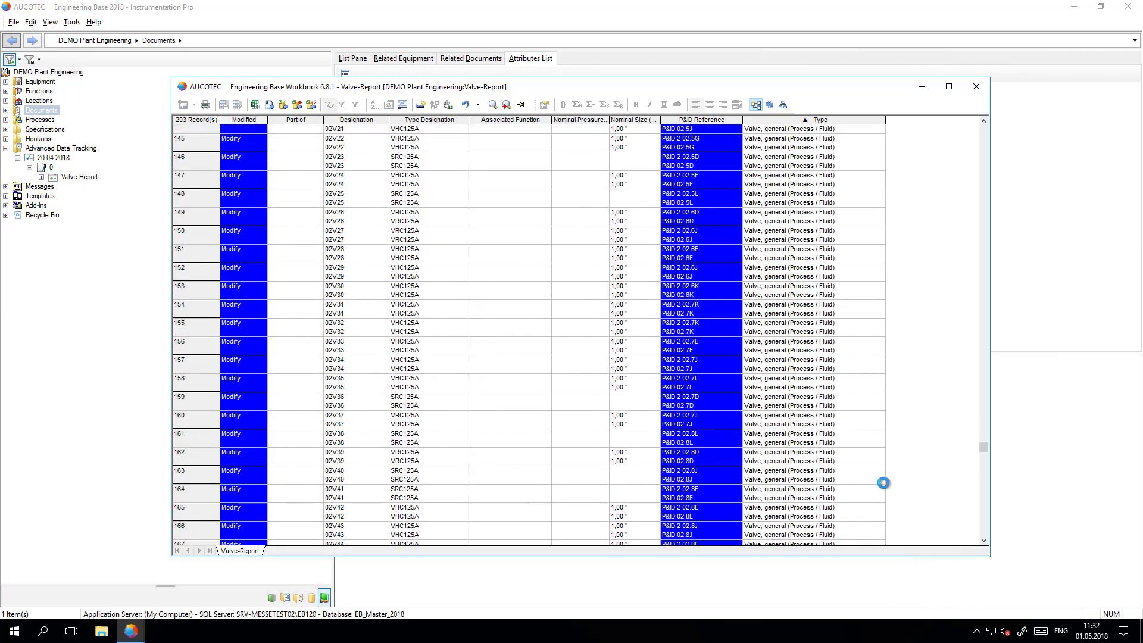
scroll(883, 483, up, 14)
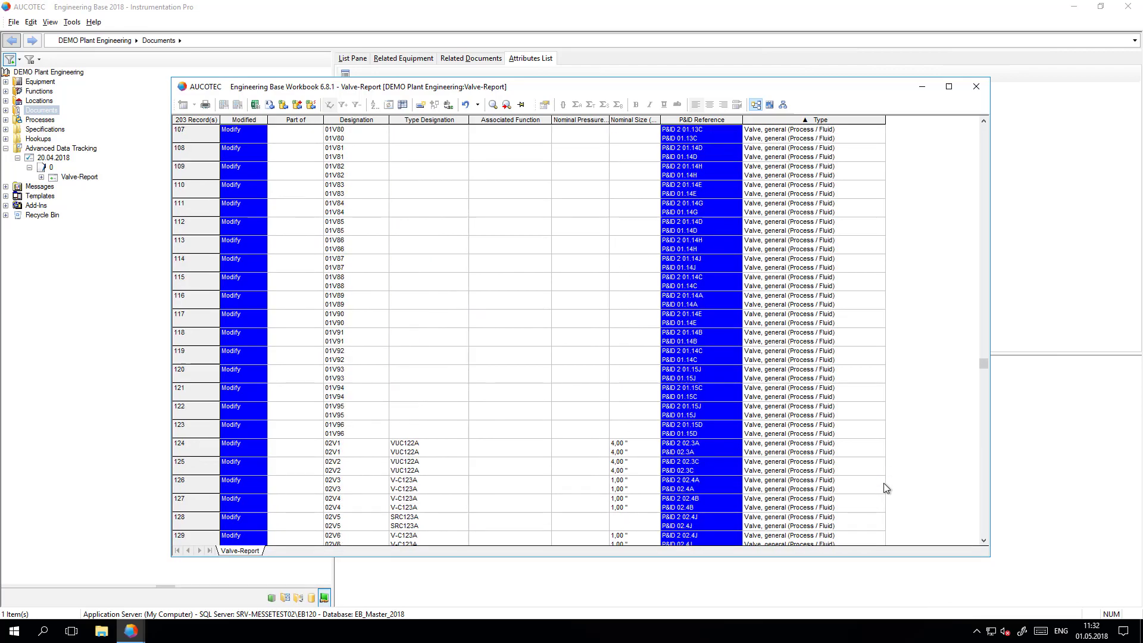
scroll(883, 483, up, 10)
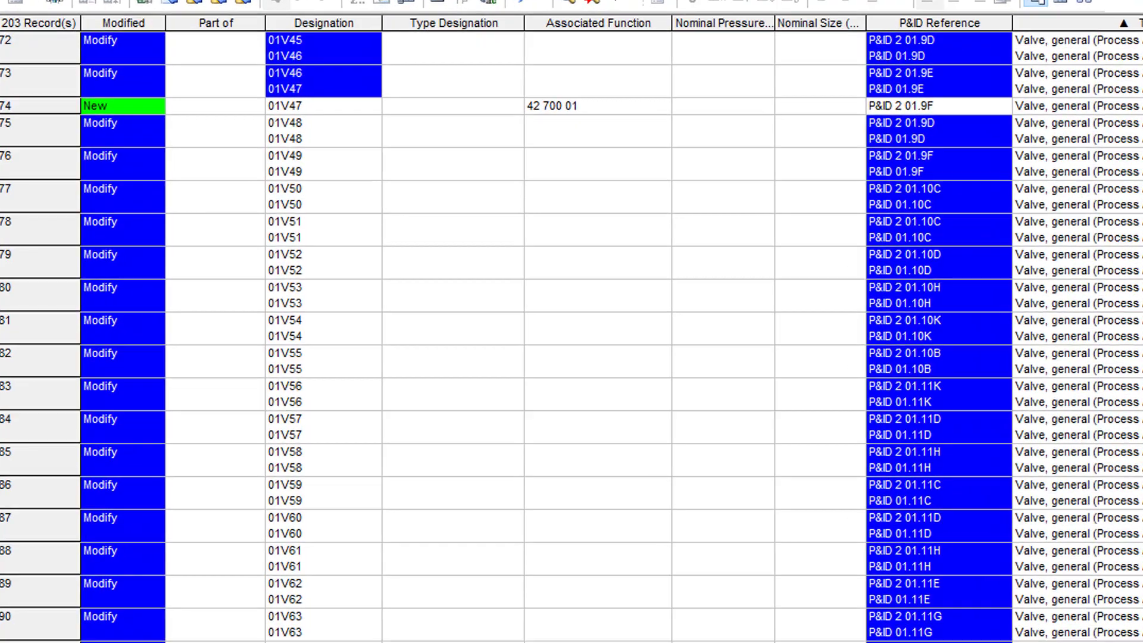
scroll(571, 322, up, 3)
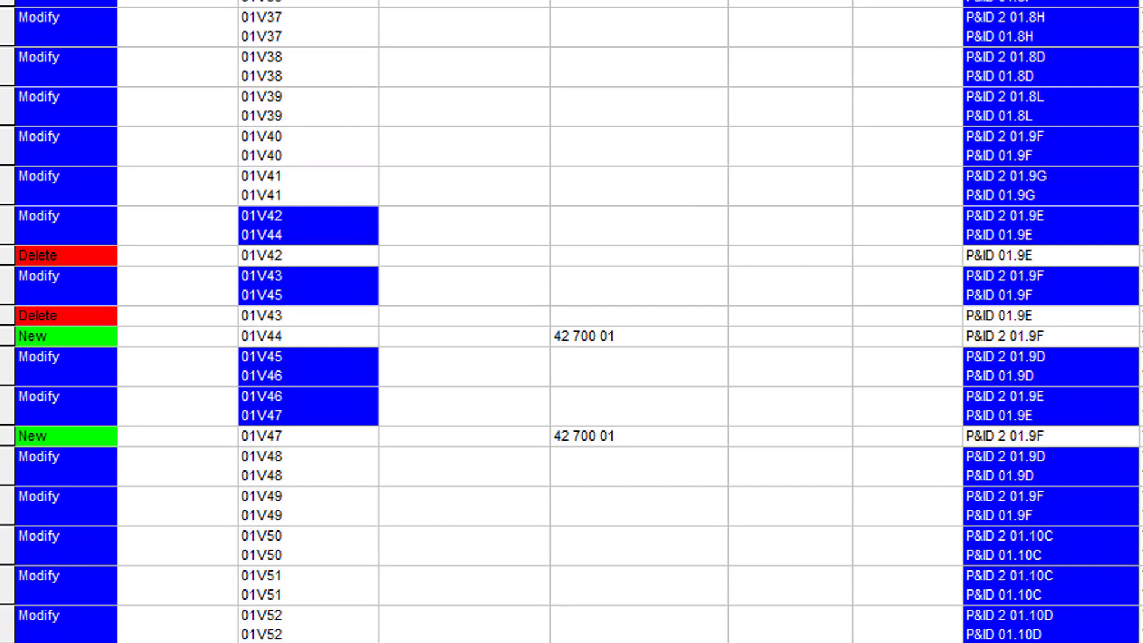
scroll(571, 321, up, 1)
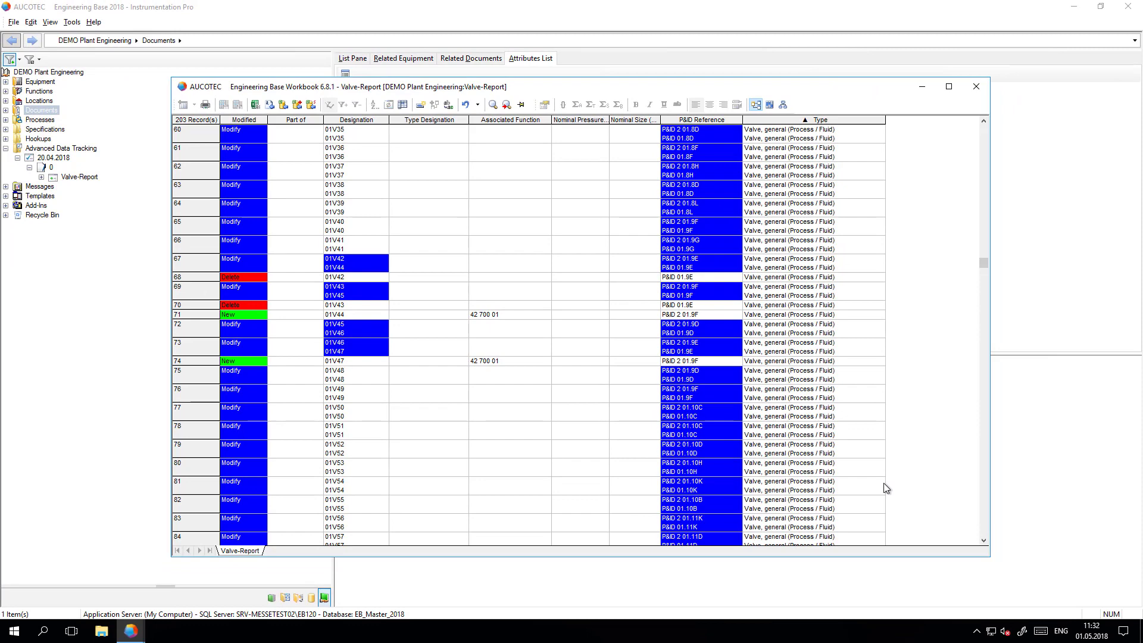
Step: Close the comparison workbook and enable history with user names for the EB_Master_2018 database
click(976, 87)
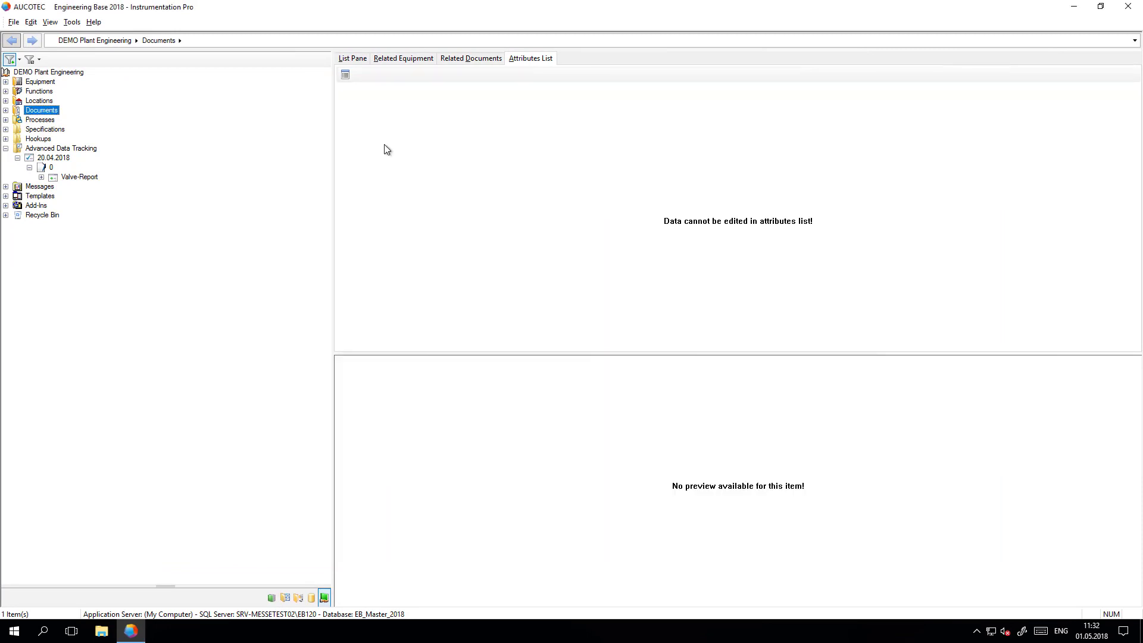
click(6, 149)
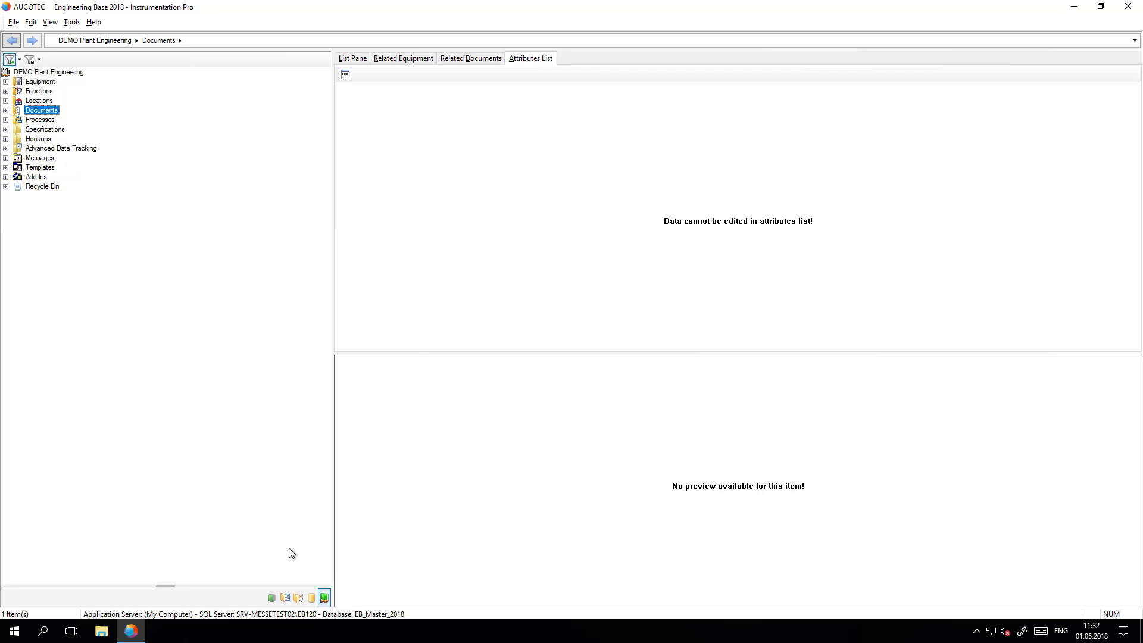
click(311, 597)
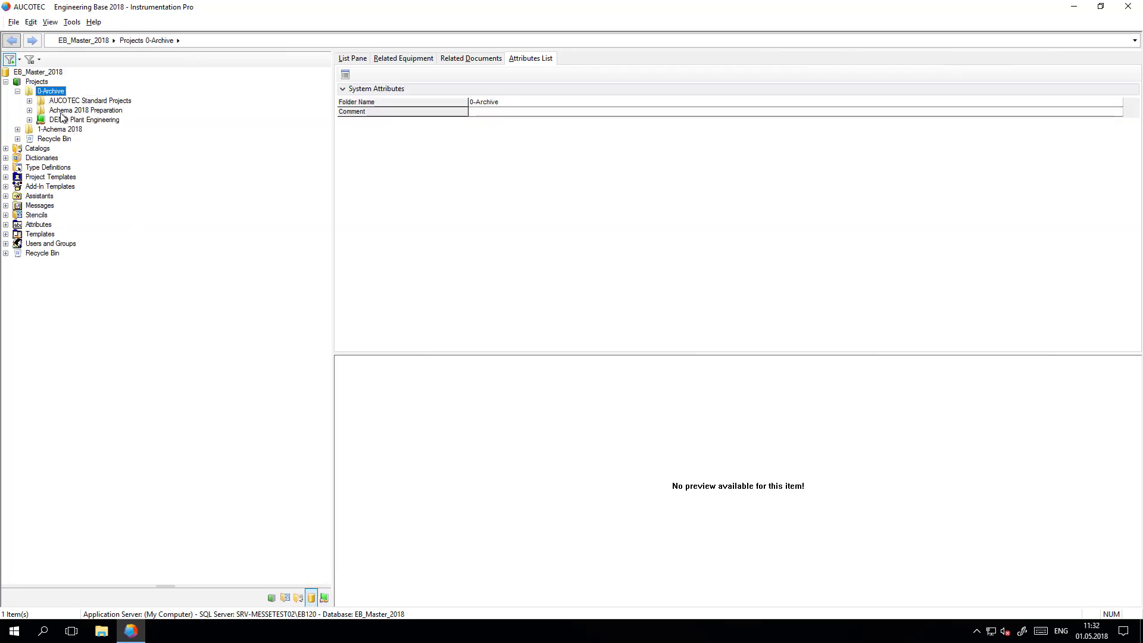
click(6, 82)
click(44, 72)
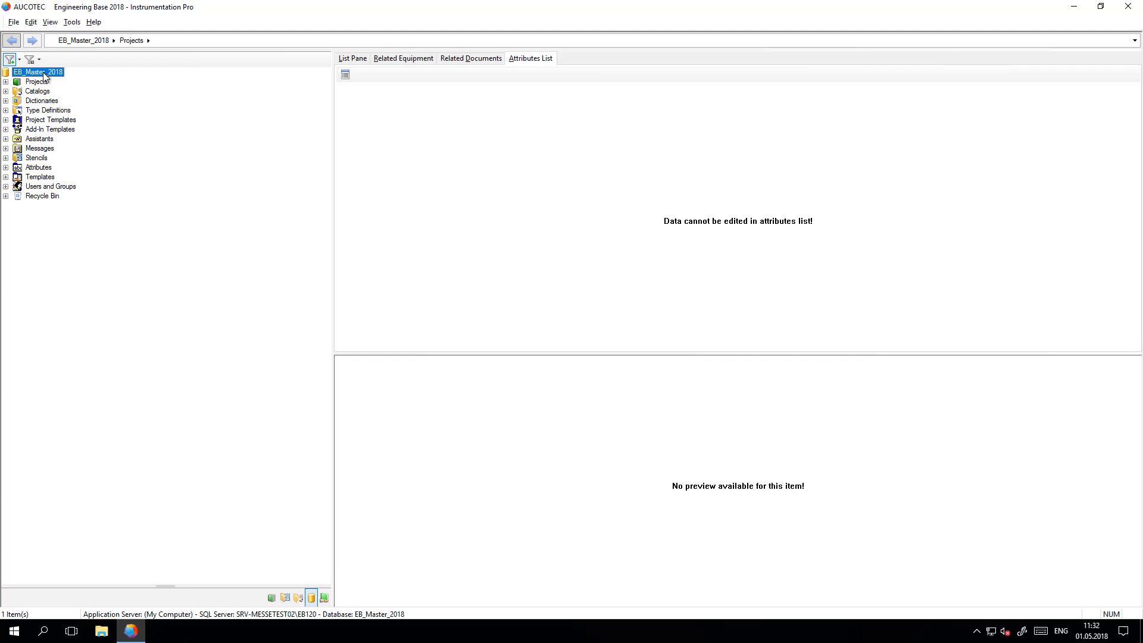
right_click(45, 72)
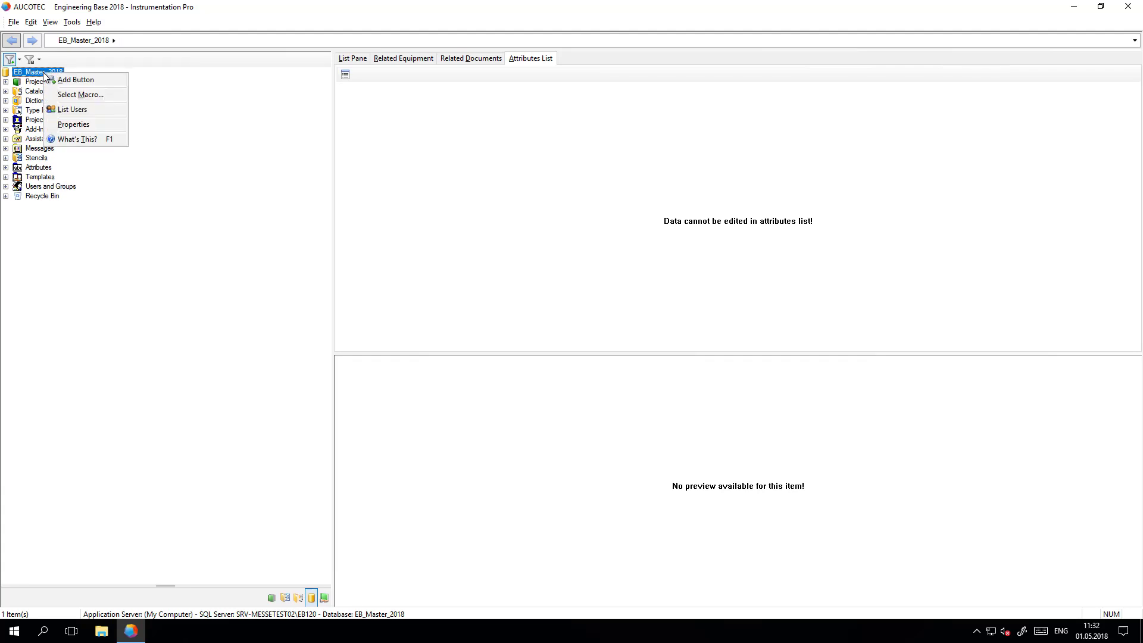
click(80, 124)
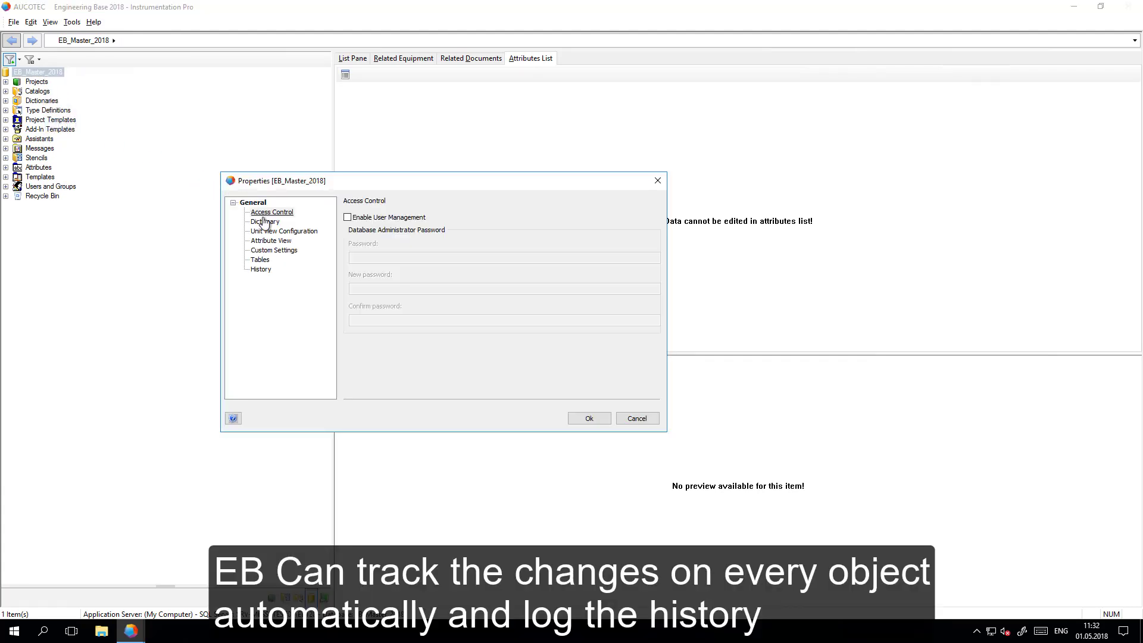
click(262, 270)
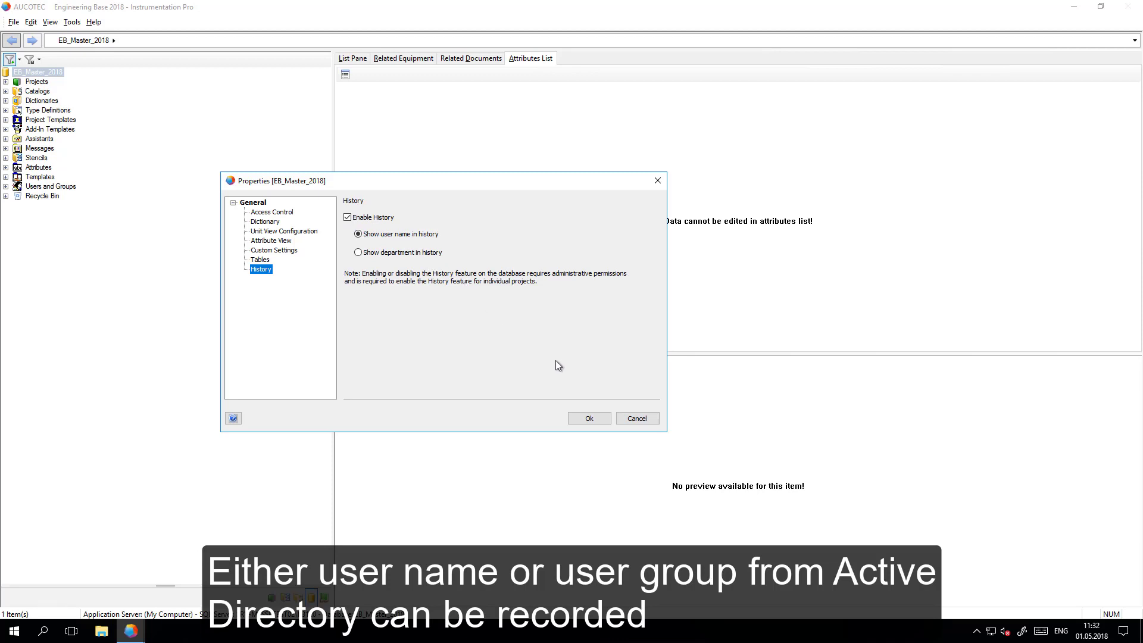
click(590, 420)
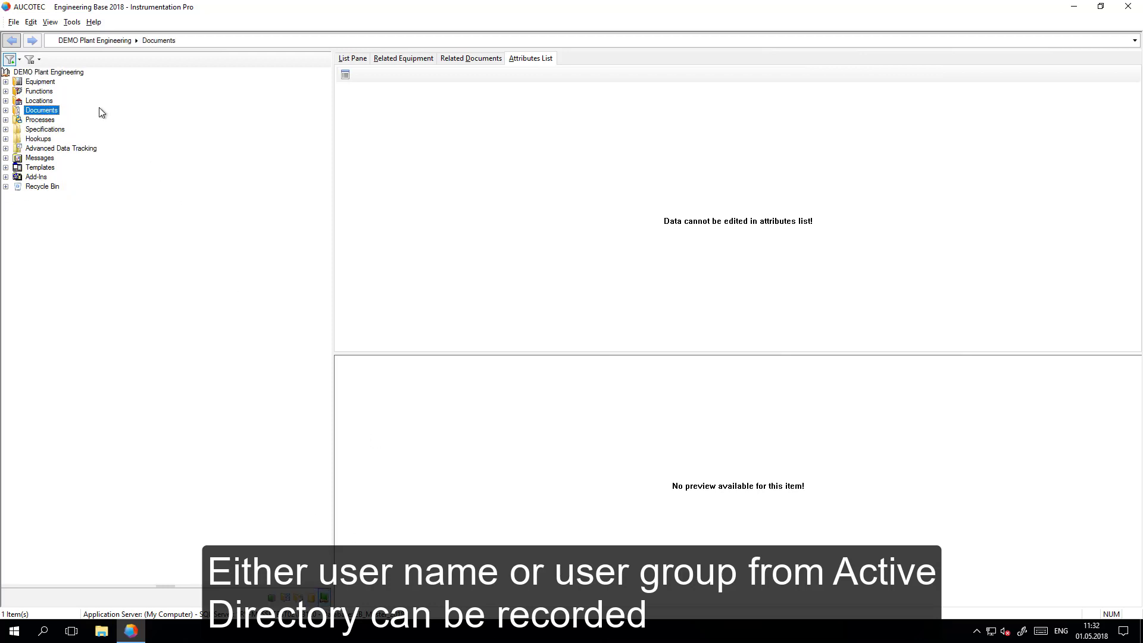
Step: Confirm Enable History is checked in the DEMO Plant Engineering project properties
right_click(45, 73)
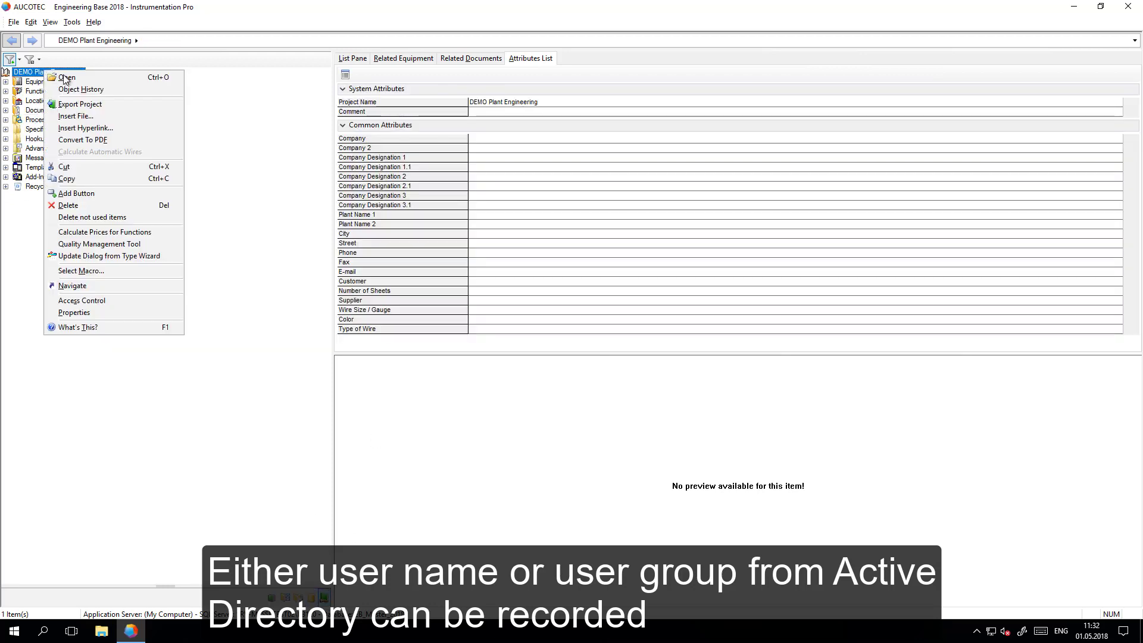
click(100, 311)
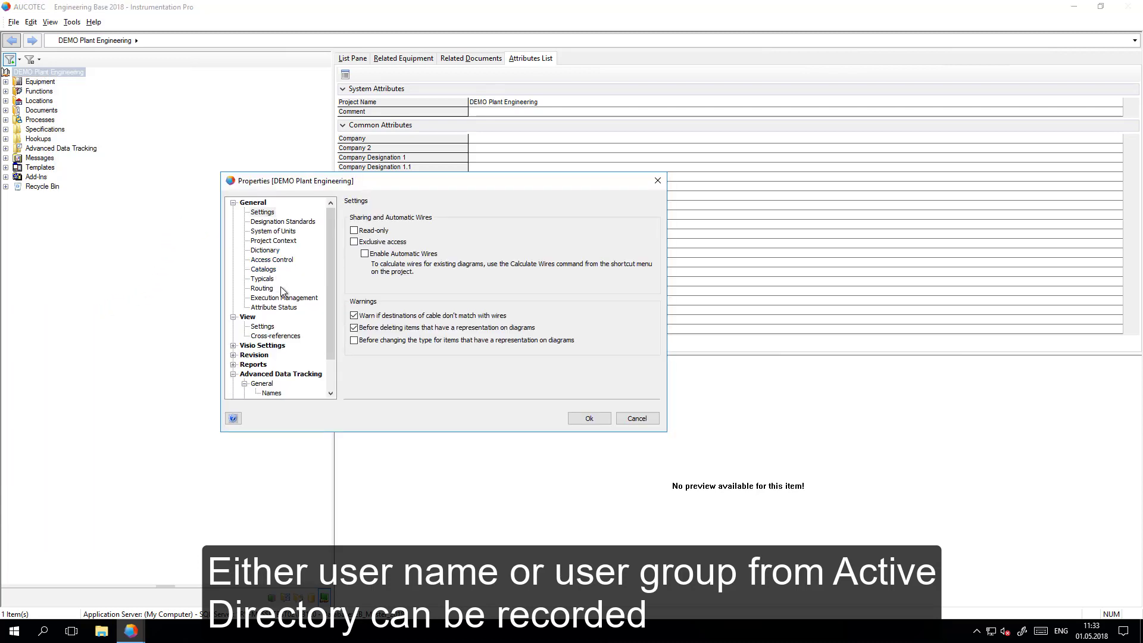
scroll(330, 293, down, 2)
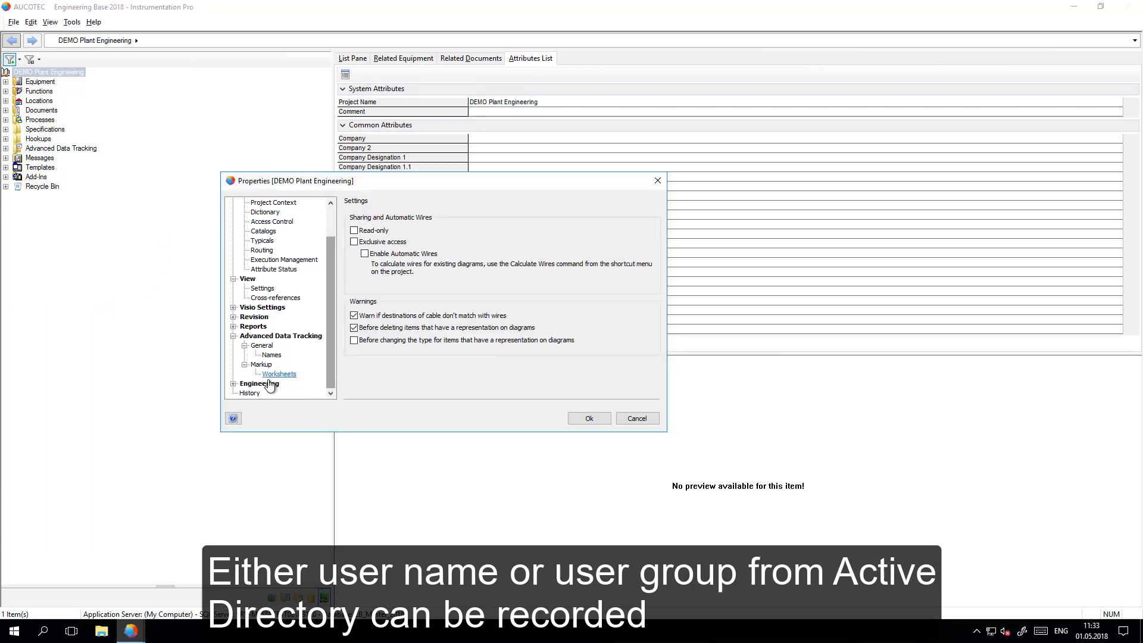
click(250, 394)
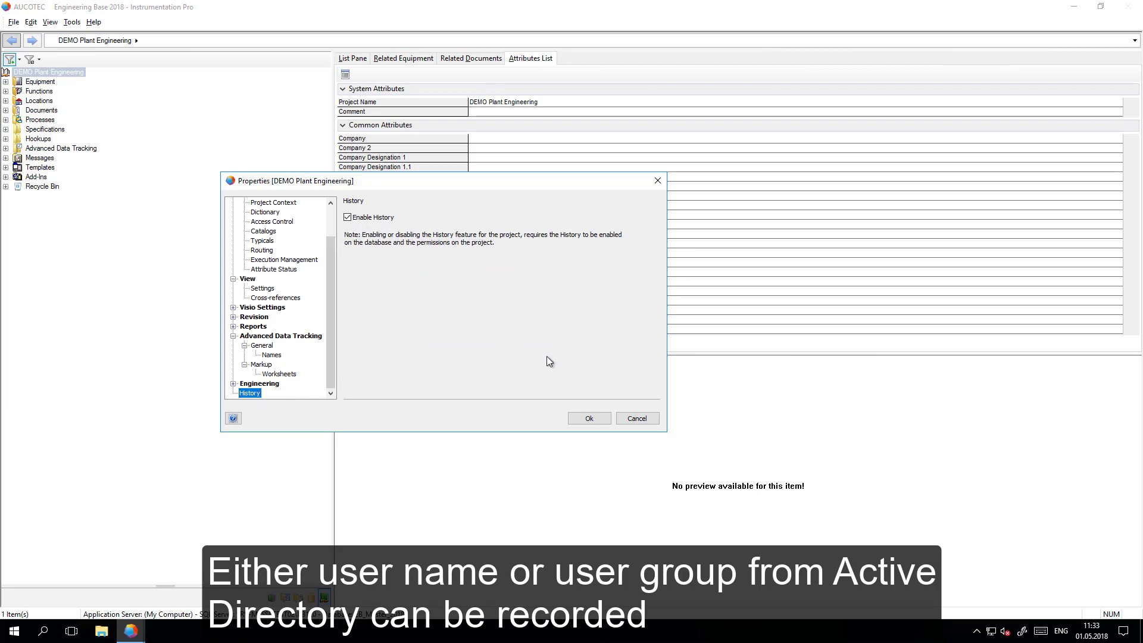
click(589, 418)
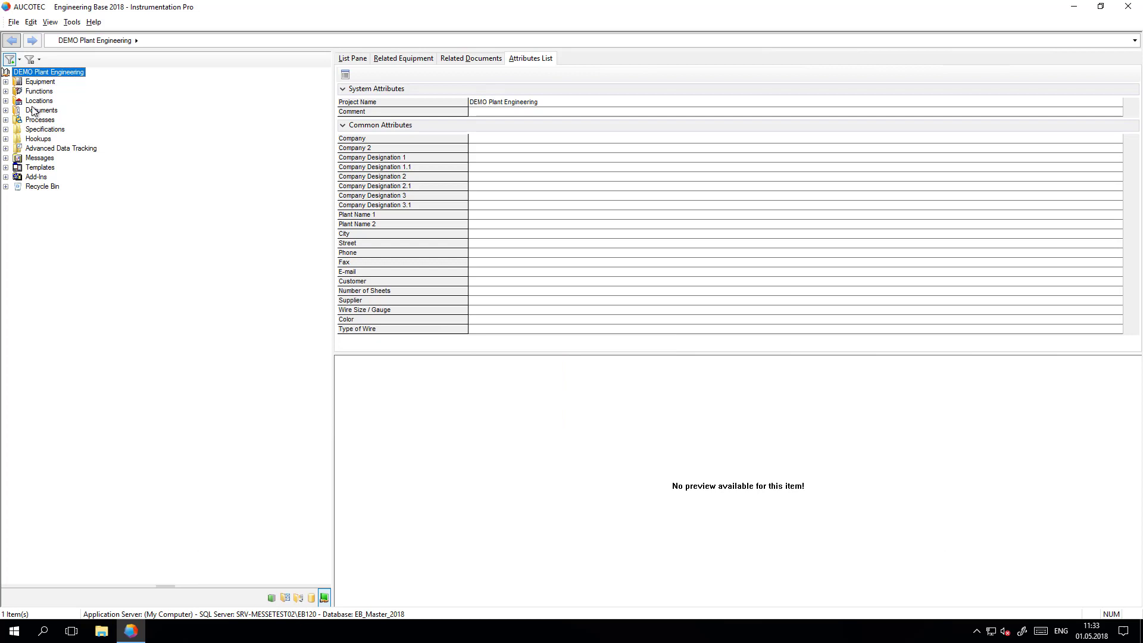
Step: Open the Object History of equipment E05 under Equipment > Unit Operations
click(6, 81)
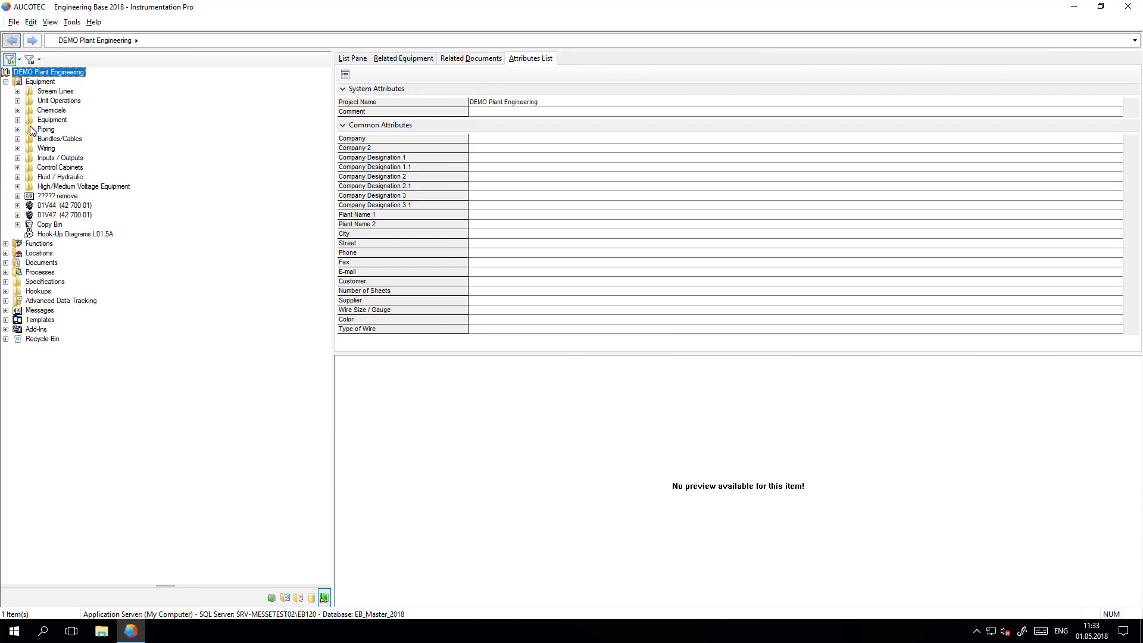
click(17, 101)
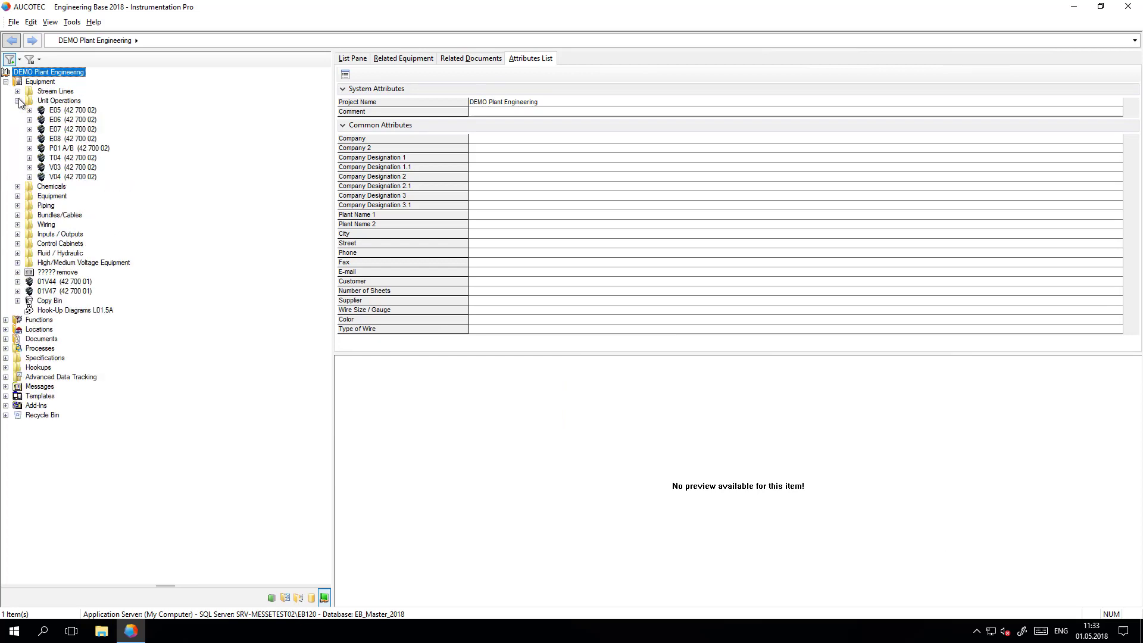
right_click(54, 111)
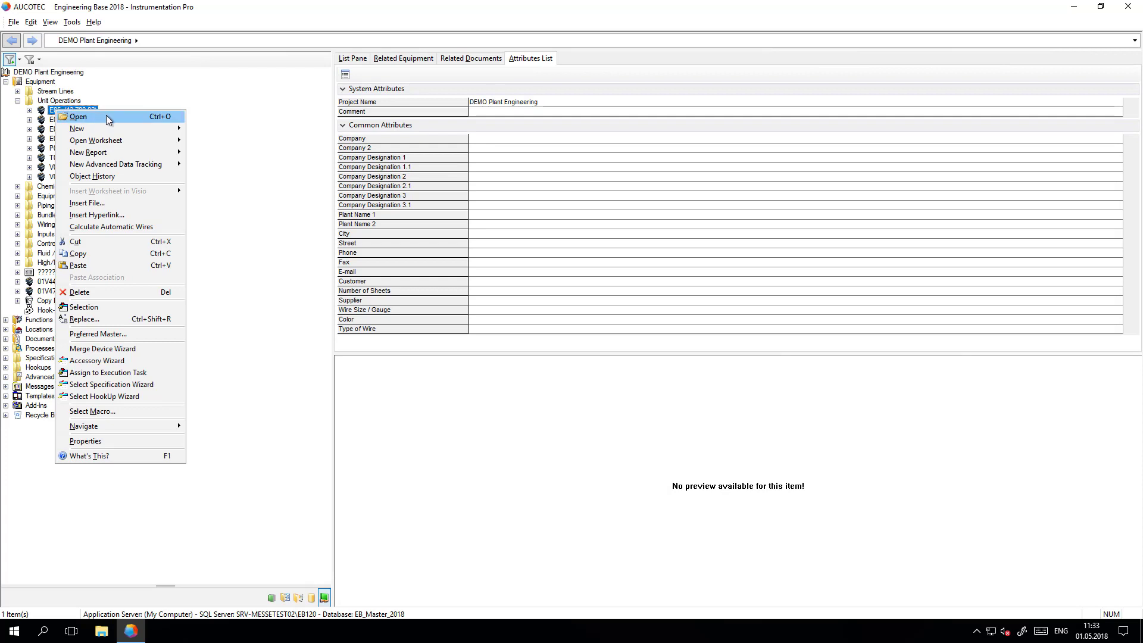
click(125, 178)
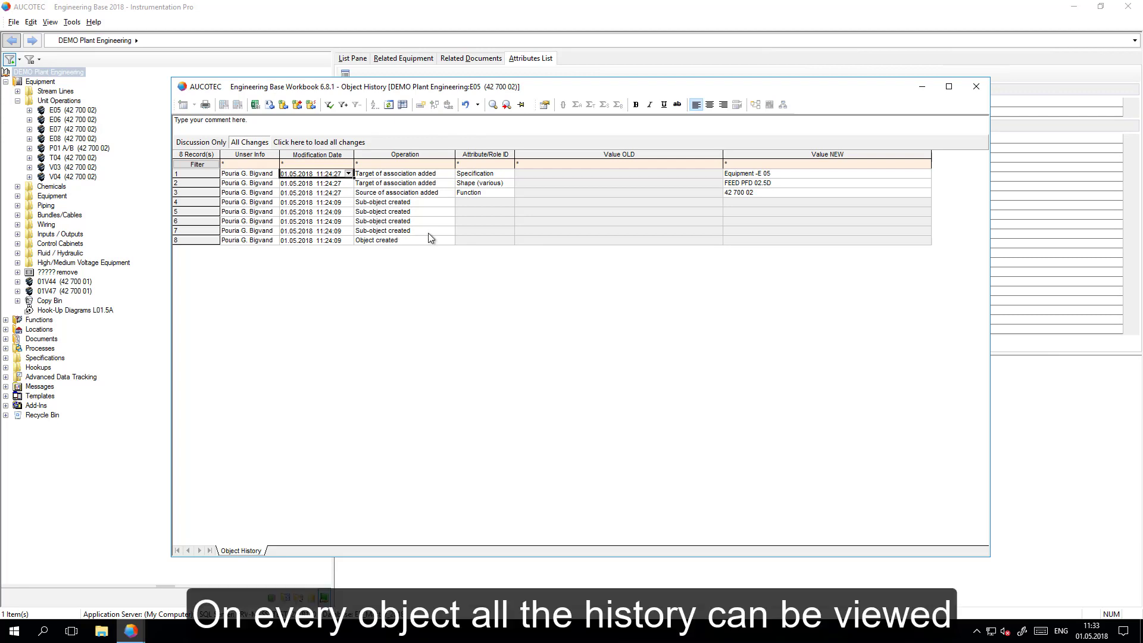
Step: Widen the user and Modification Date columns, then cancel a Modification Date filter left at equals
drag(279, 153, 293, 154)
drag(368, 153, 375, 153)
click(371, 164)
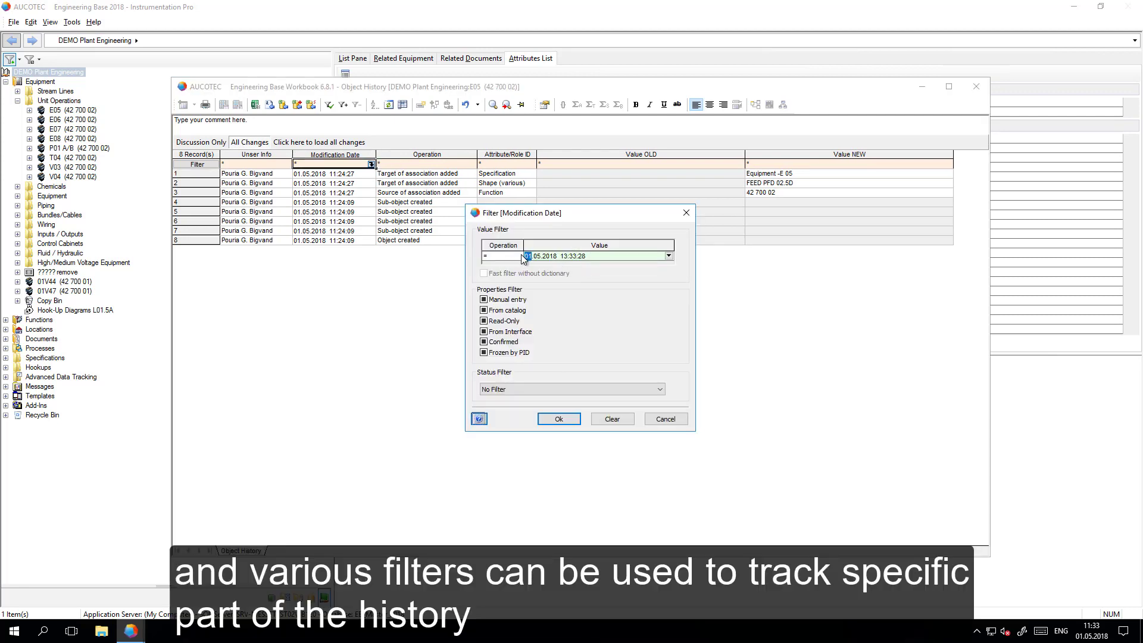
click(522, 257)
click(522, 257)
click(665, 419)
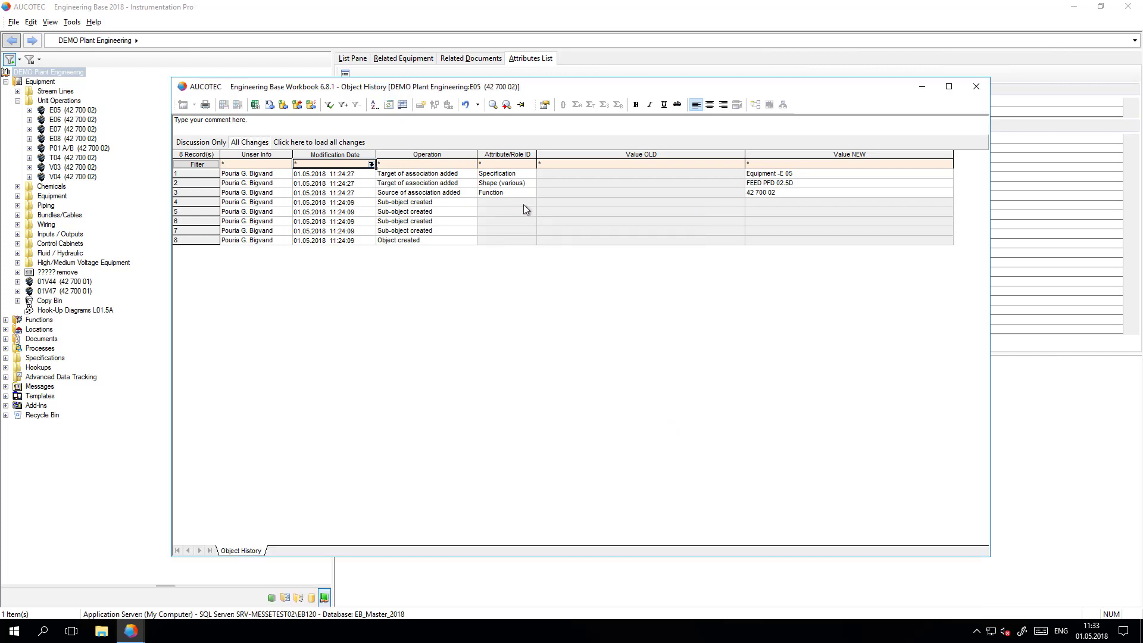
Step: Add the history comment 'This is a sample comment' to E05
click(261, 122)
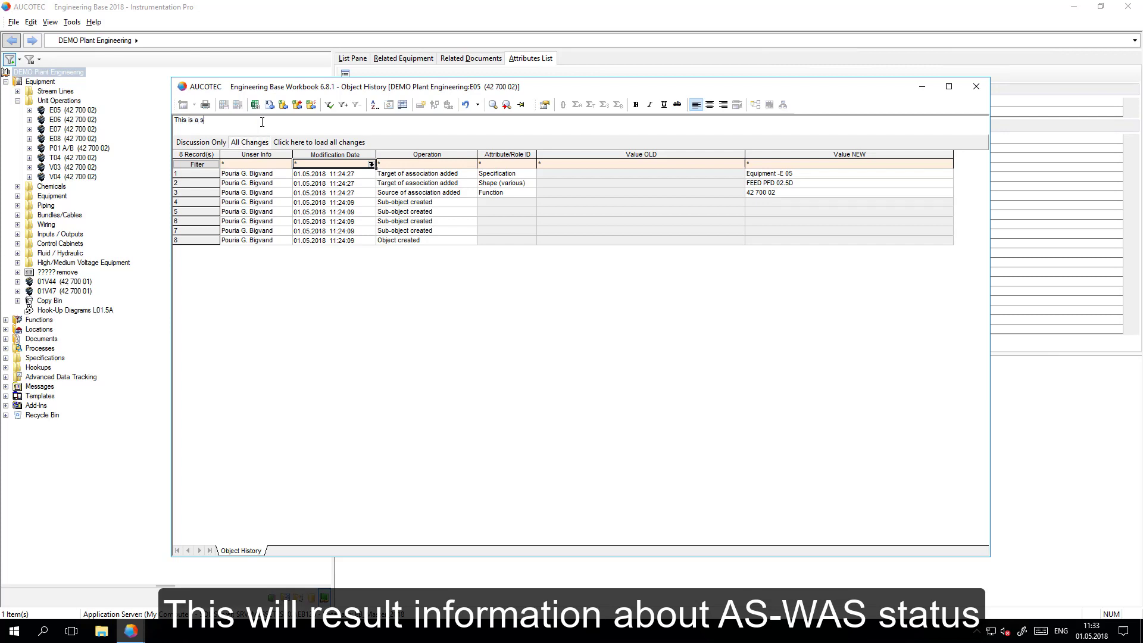
text(This is a sample comment)
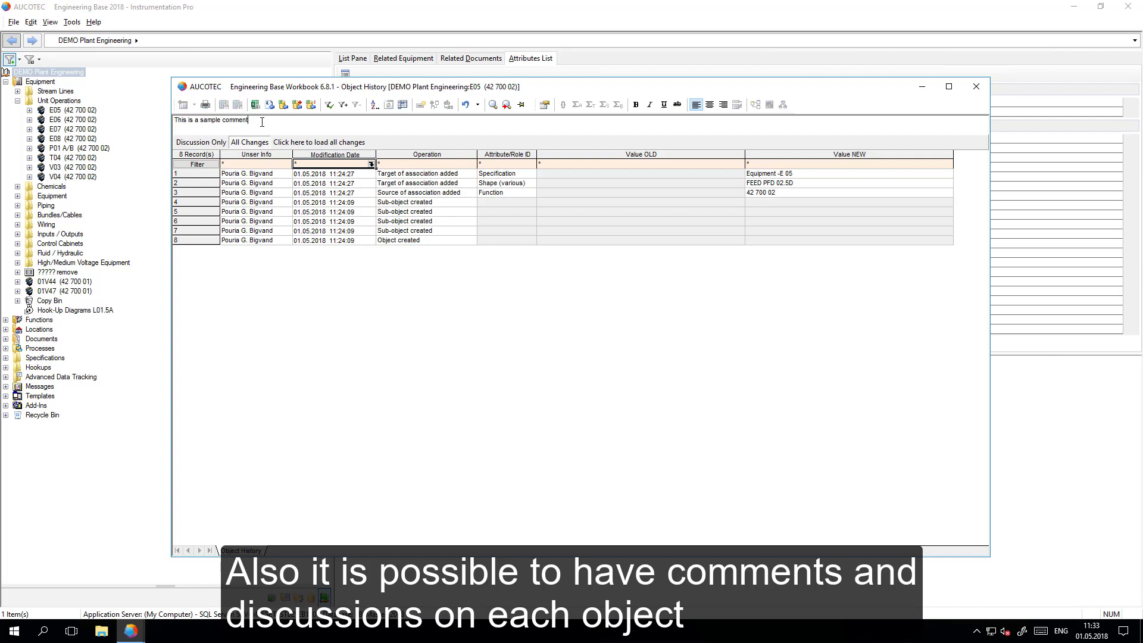
key(Return)
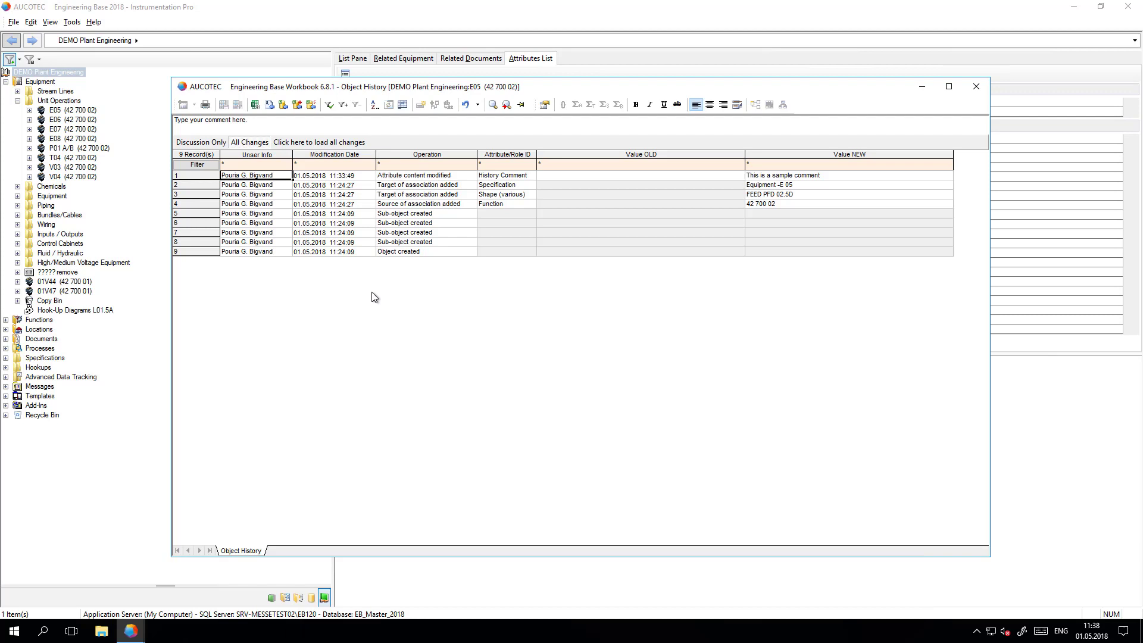
Step: Toggle between Discussion Only and All Changes, then close E05's Object History
click(216, 142)
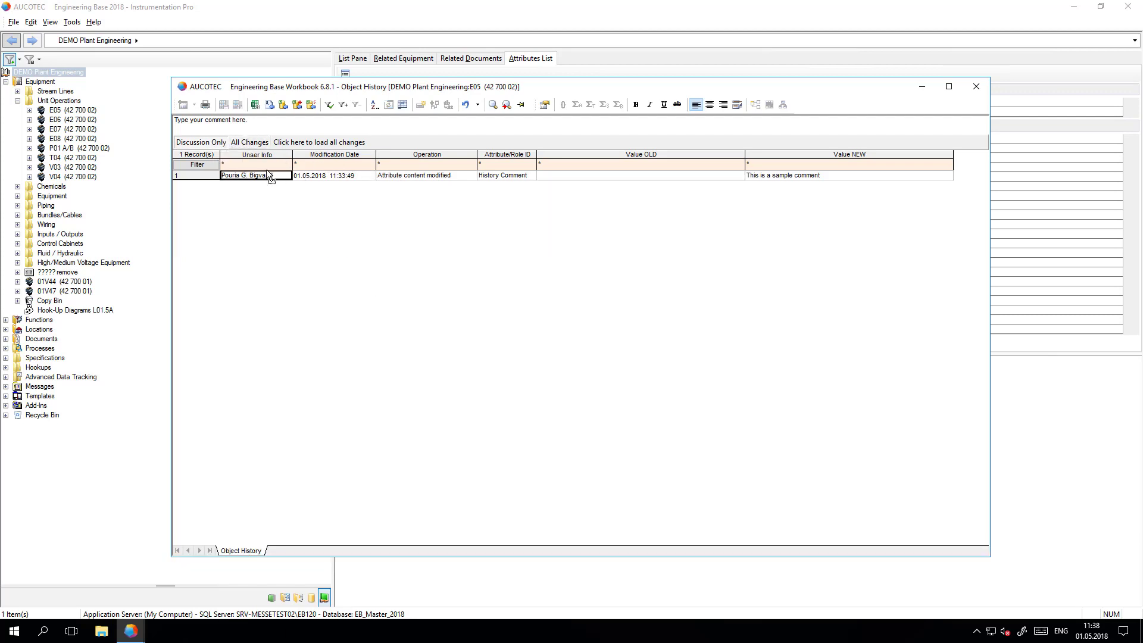
click(242, 143)
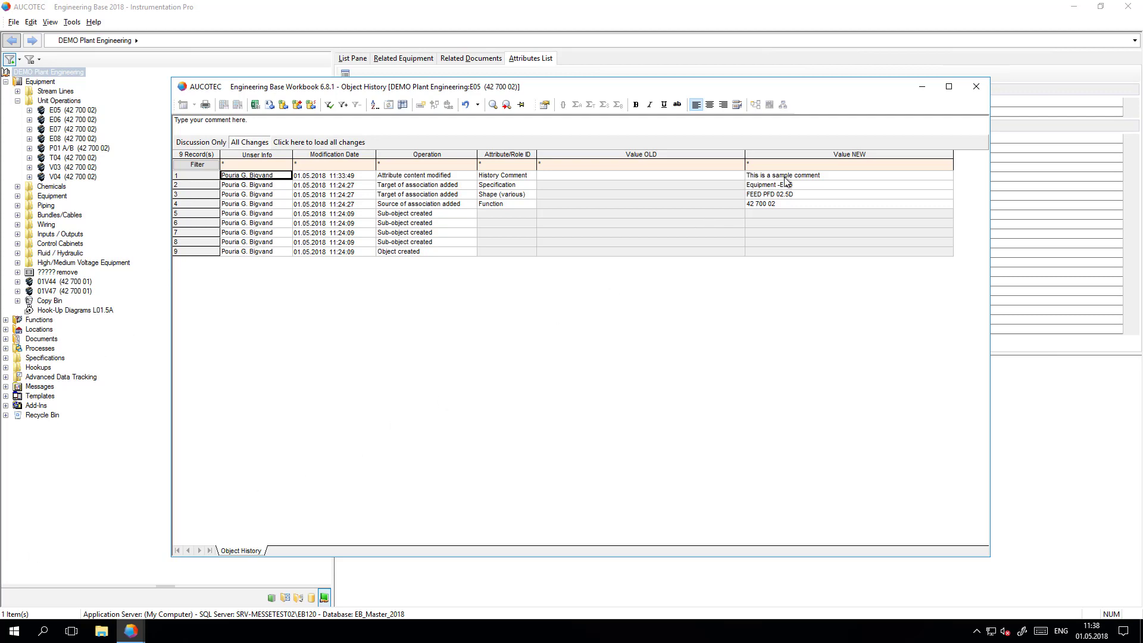
click(976, 87)
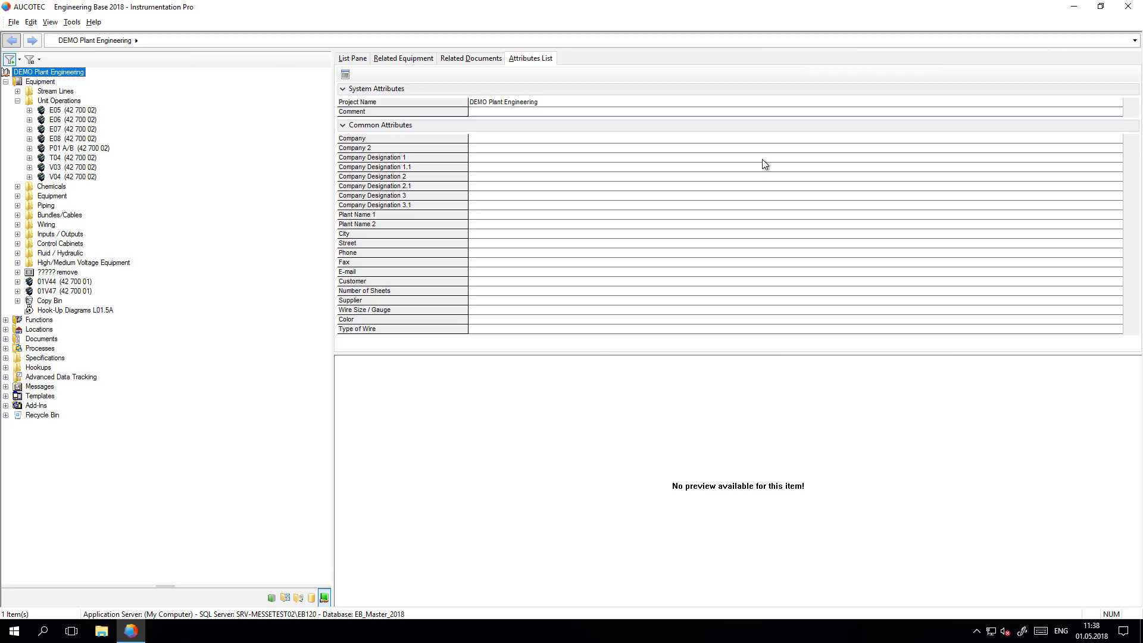